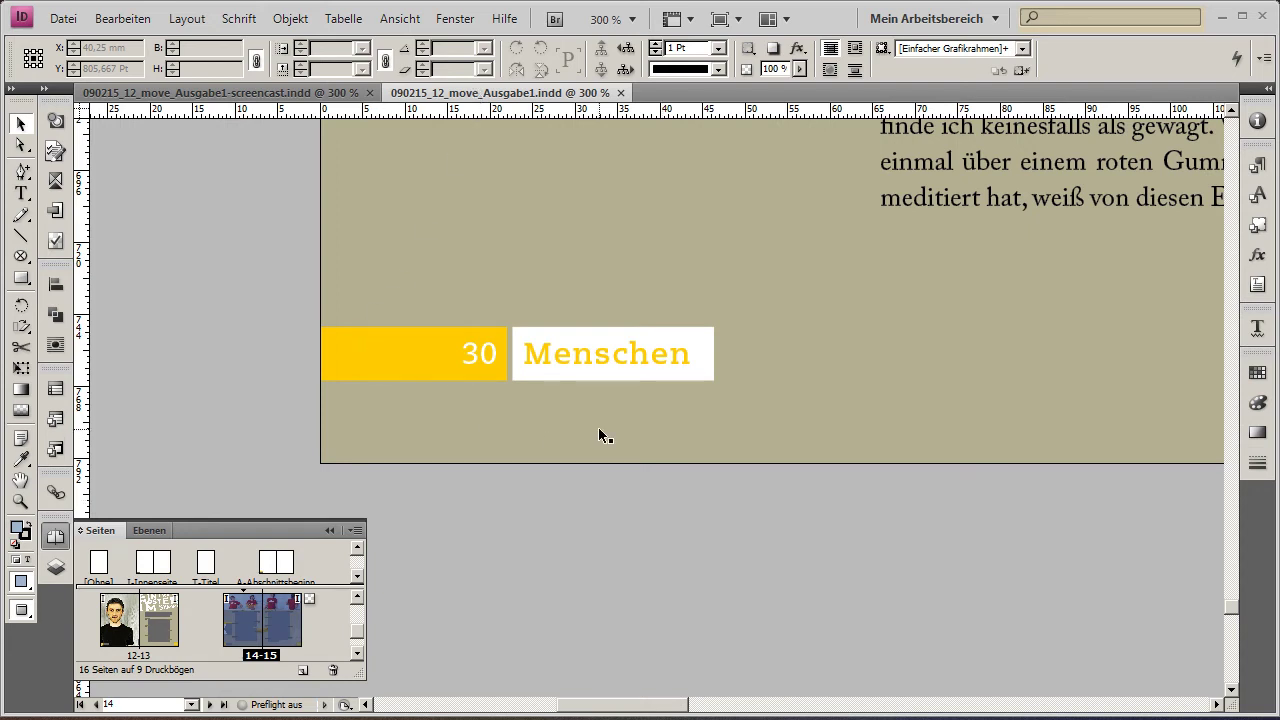
Zoom in closely on the '30 Menschen' section label of spread 14-15.
{"action": "key", "text": "ctrl+alt+0"}
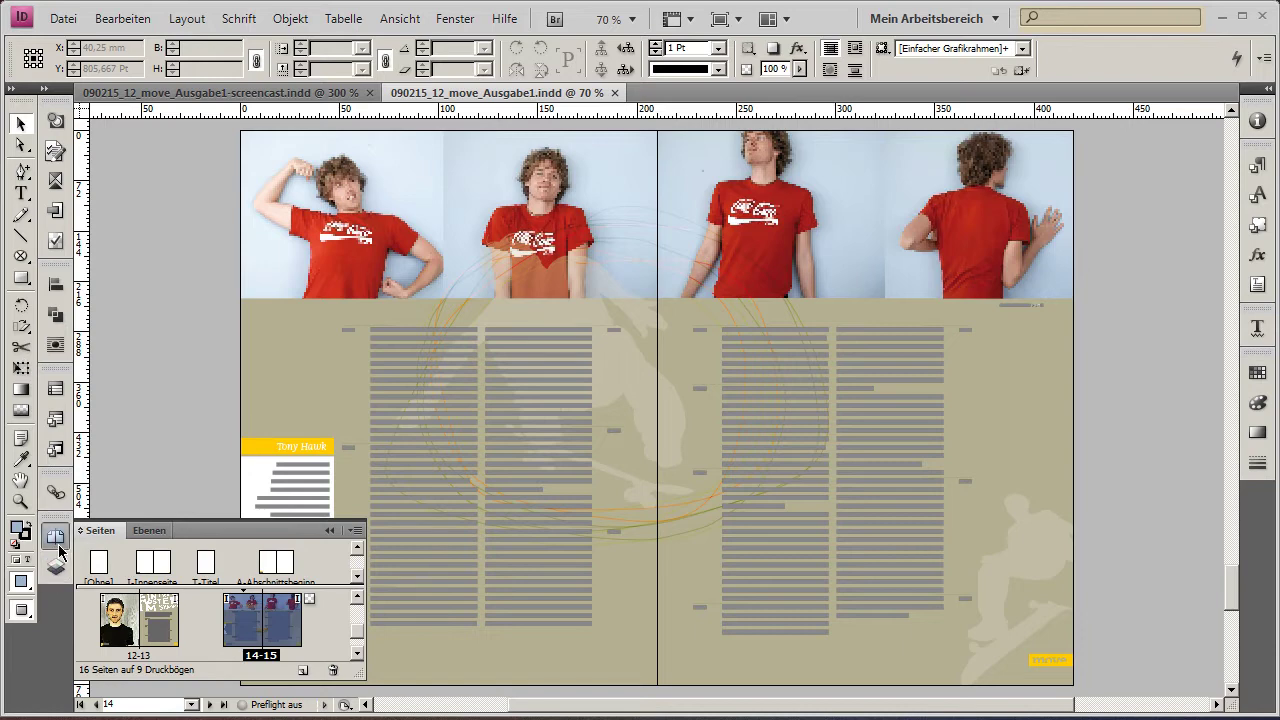
{"action": "left_click_drag", "start_coordinate": [619, 346], "coordinate": [584, 452]}
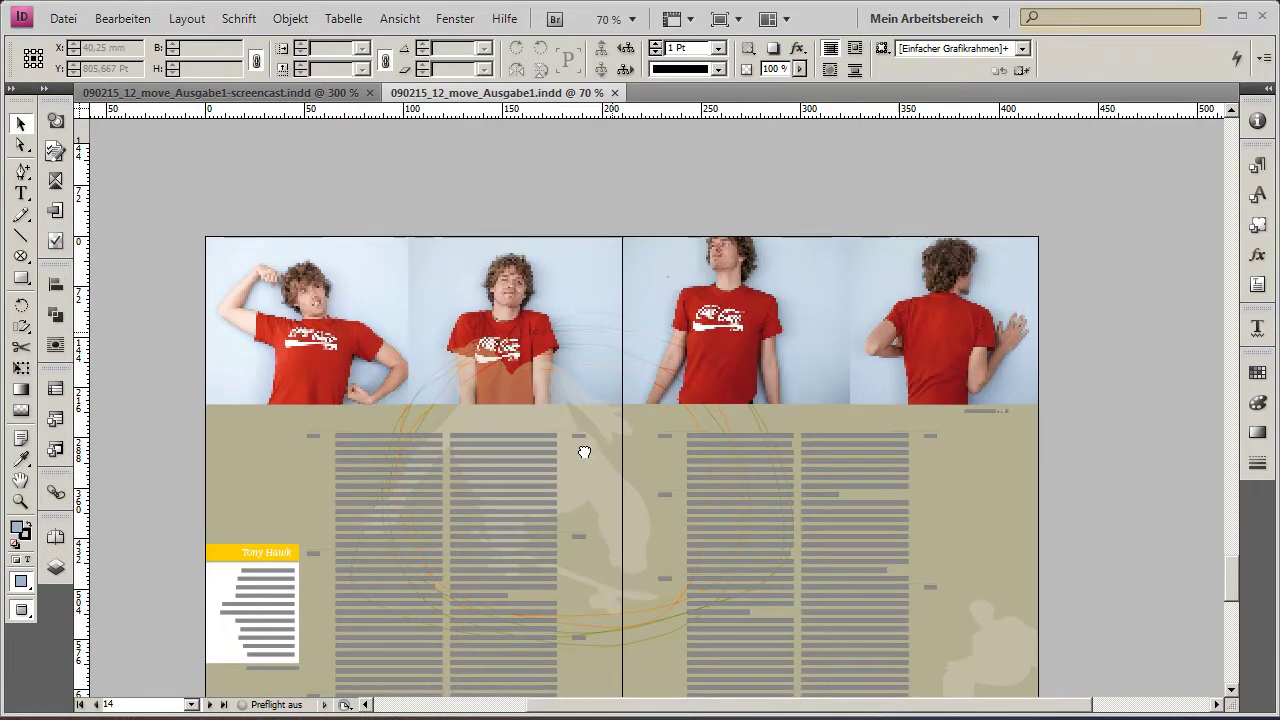
{"action": "scroll", "coordinate": [584, 452], "scroll_direction": "down", "scroll_amount": 3}
{"action": "scroll", "coordinate": [584, 452], "scroll_direction": "down", "scroll_amount": 3}
{"action": "scroll", "coordinate": [585, 455], "scroll_direction": "down", "scroll_amount": 3}
{"action": "scroll", "coordinate": [586, 461], "scroll_direction": "down", "scroll_amount": 2}
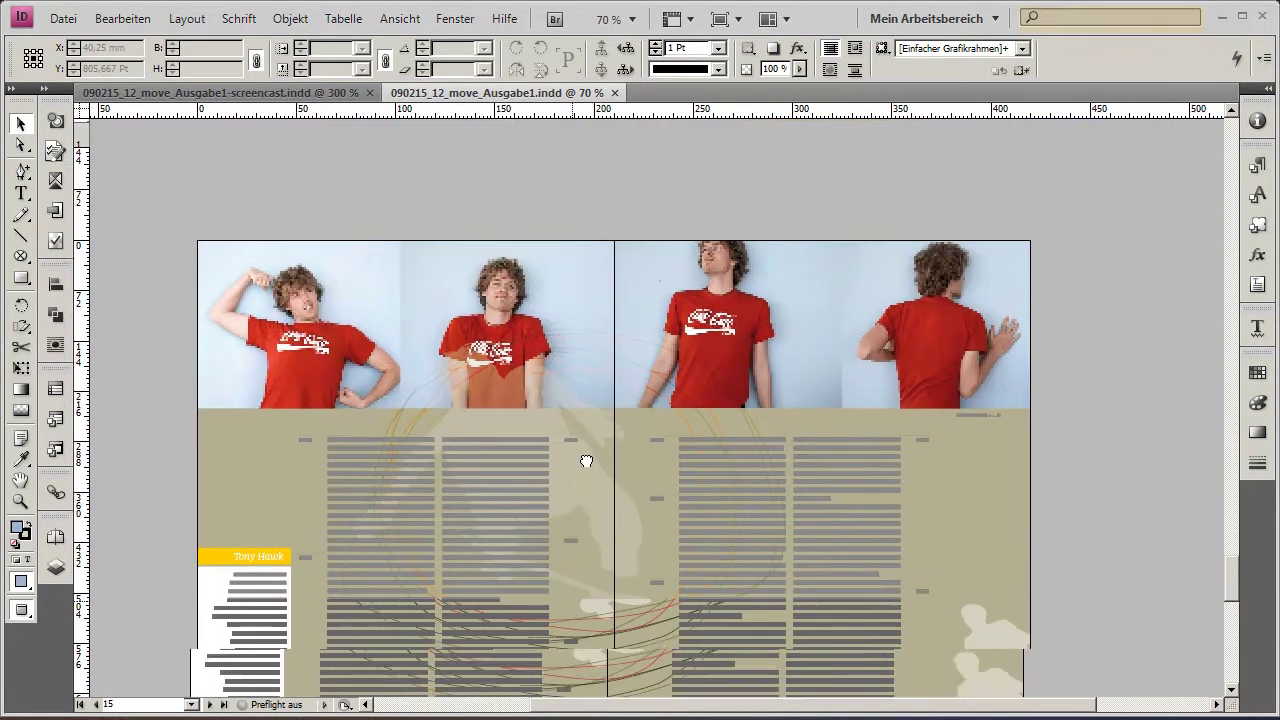
{"action": "scroll", "coordinate": [586, 461], "scroll_direction": "down", "scroll_amount": 3}
{"action": "left_click_drag", "start_coordinate": [220, 477], "coordinate": [540, 640]}
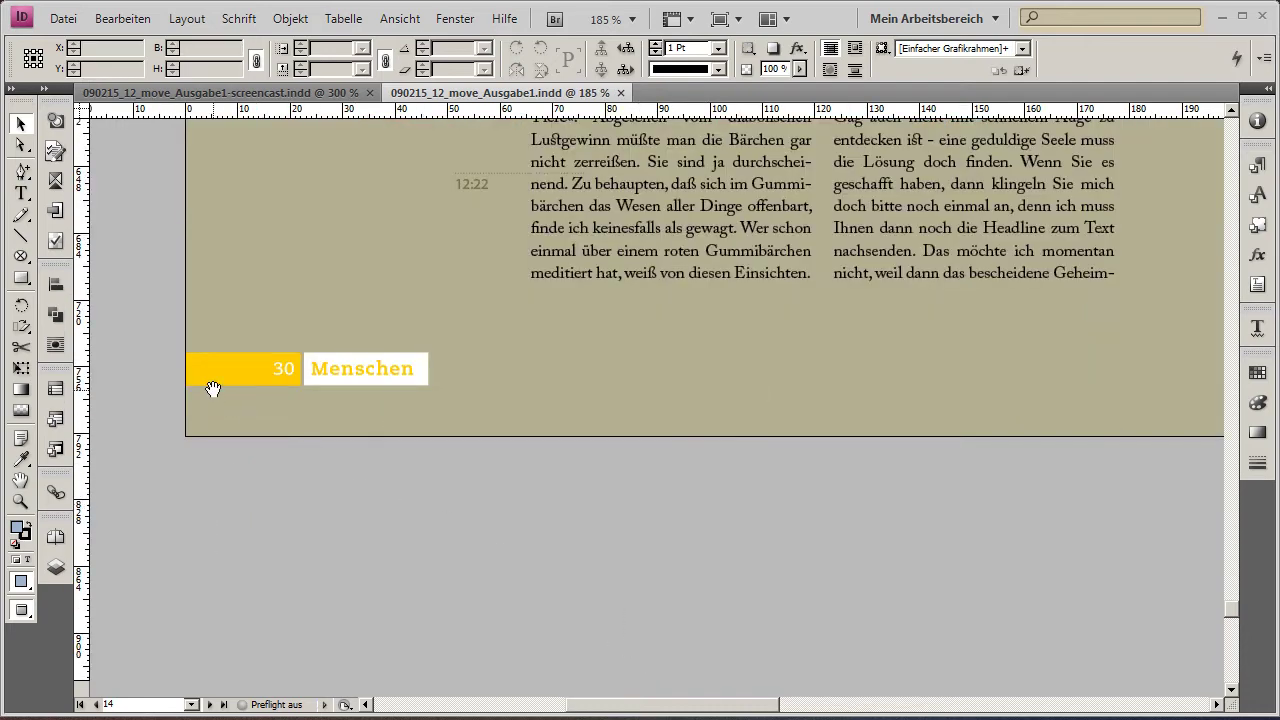
{"action": "left_click_drag", "start_coordinate": [213, 389], "coordinate": [466, 423]}
{"action": "left_click_drag", "start_coordinate": [327, 306], "coordinate": [909, 574]}
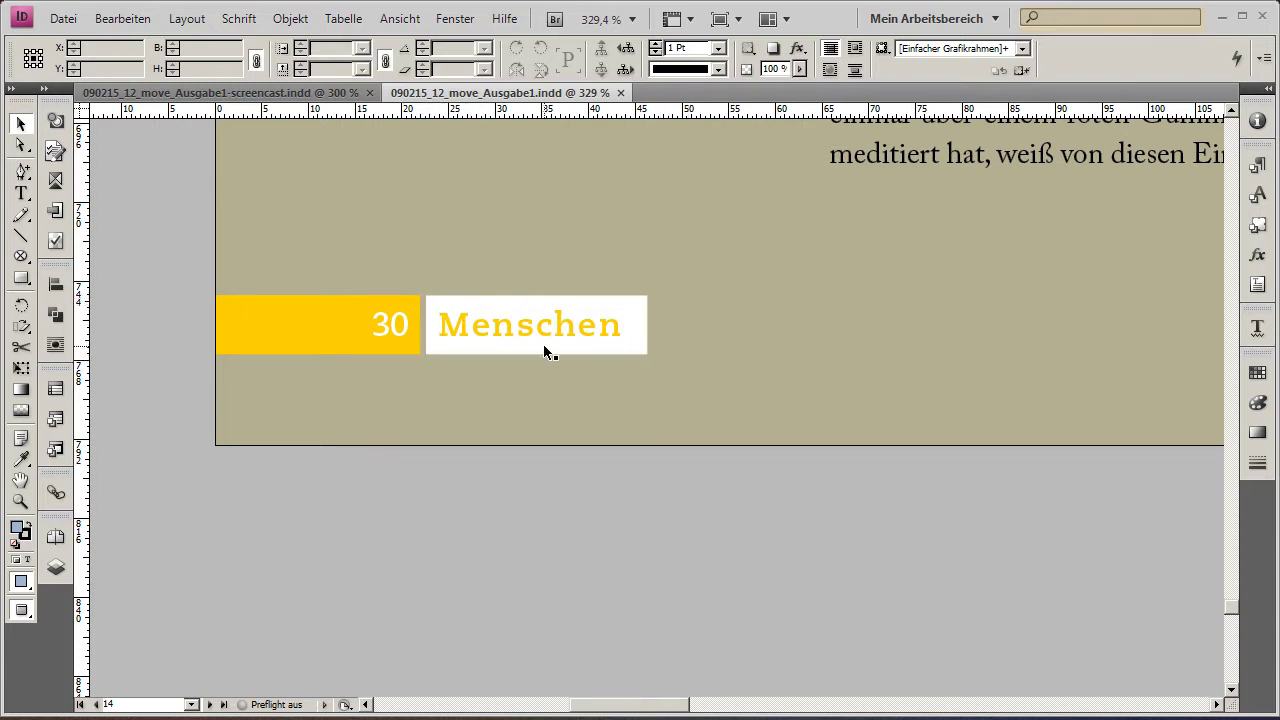
Change spread 14-15's section marker to 'Menschen & Design' in Numbering & Section Options.
{"action": "left_click", "coordinate": [55, 540]}
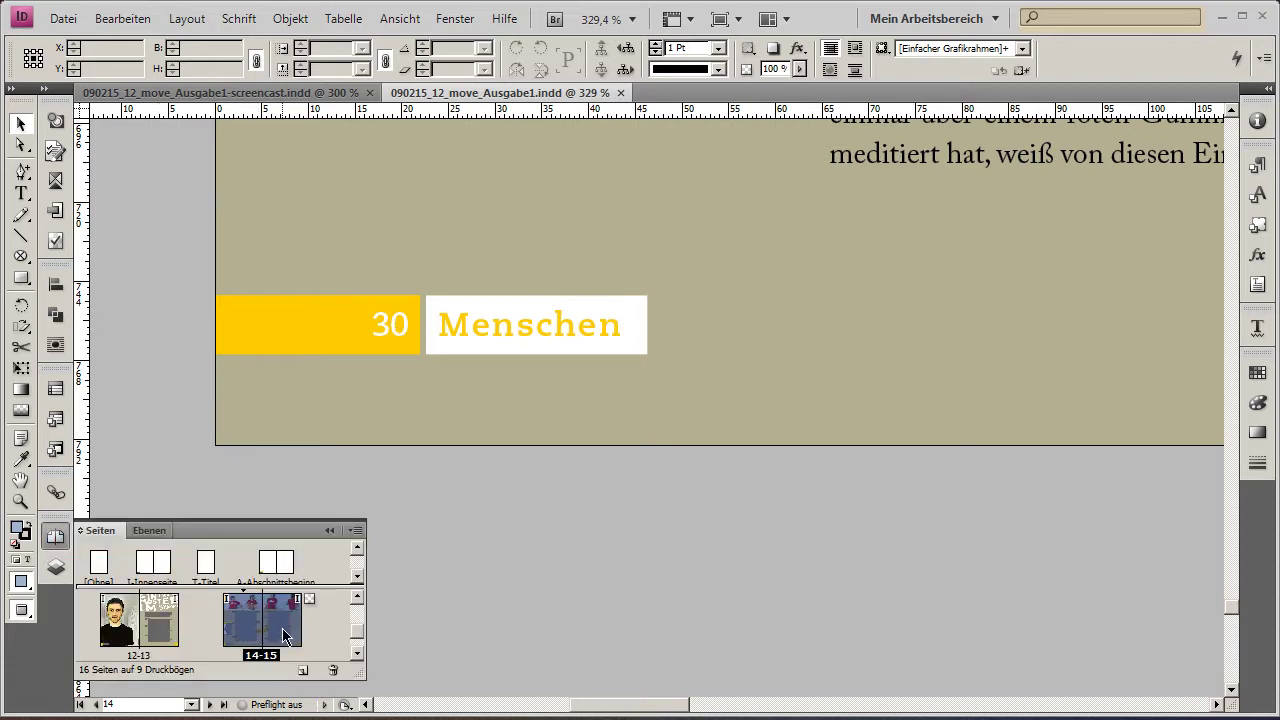
{"action": "right_click", "coordinate": [250, 632]}
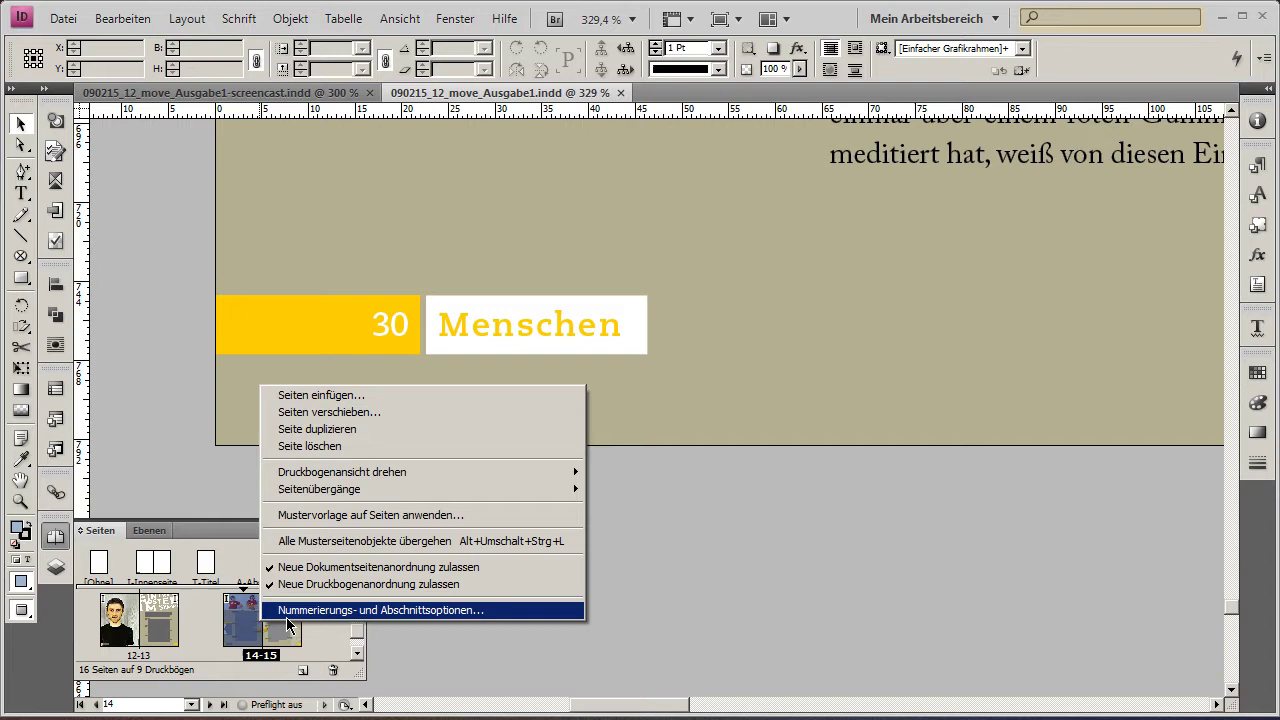
{"action": "left_click", "coordinate": [294, 615]}
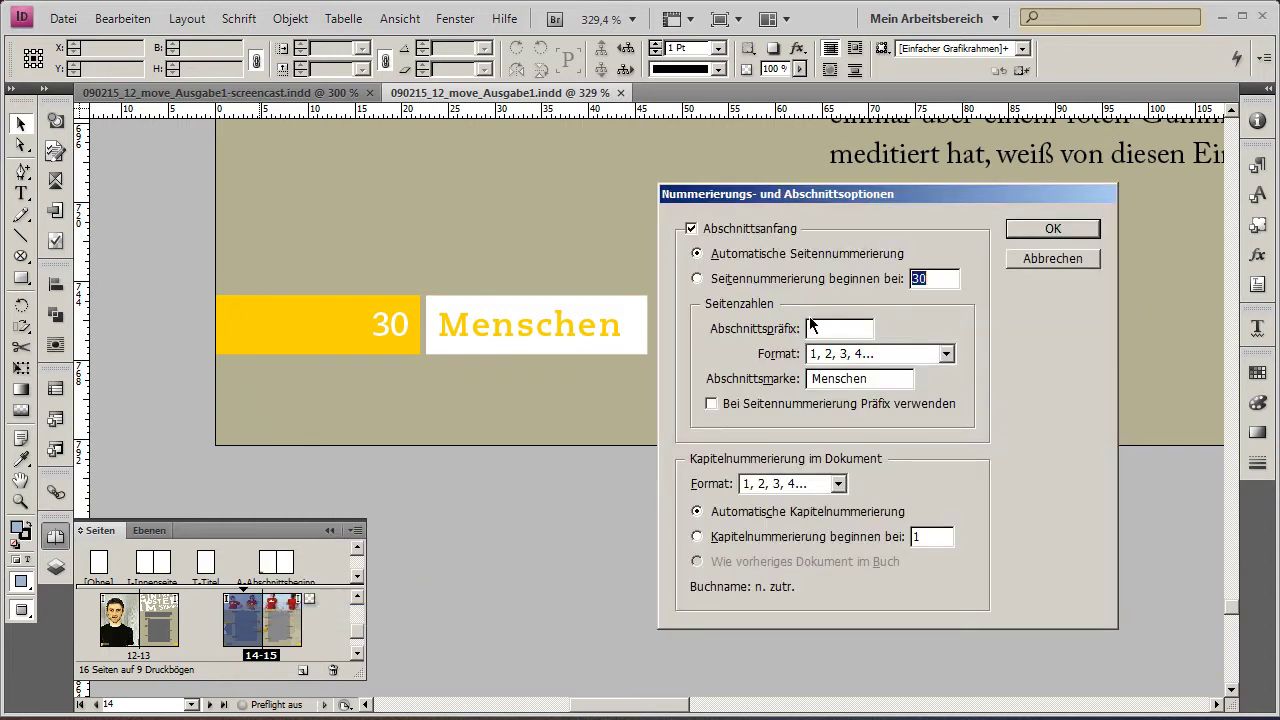
{"action": "left_click", "coordinate": [880, 380]}
{"action": "left_click_drag", "start_coordinate": [862, 388], "coordinate": [913, 393]}
{"action": "type", "text": "D"}
{"action": "type", "text": "esign"}
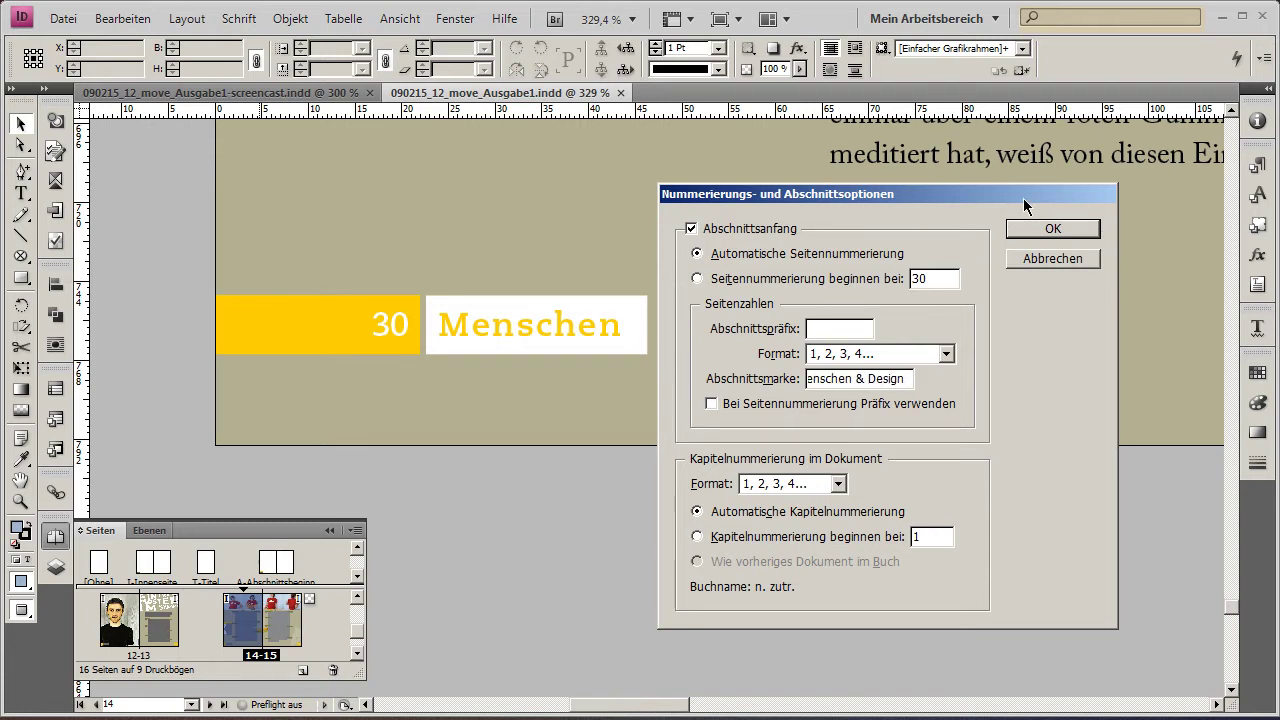
{"action": "left_click", "coordinate": [1037, 231]}
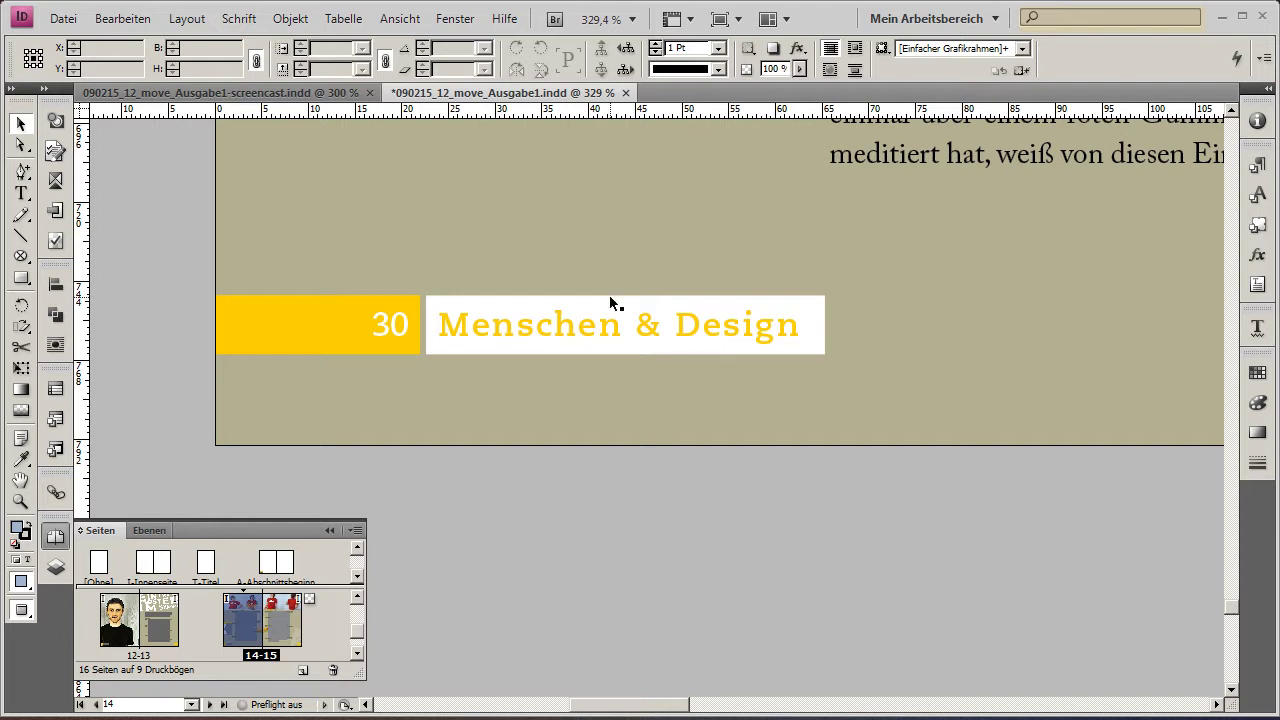
{"action": "left_click", "coordinate": [292, 93]}
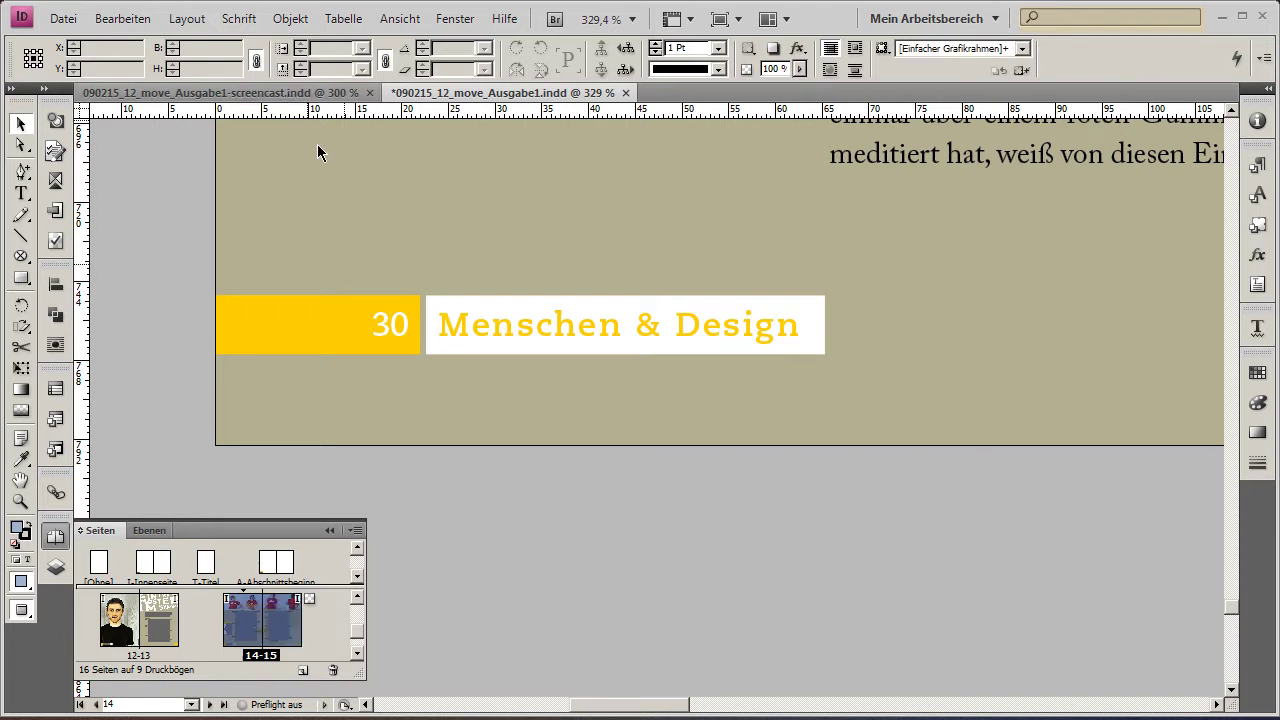
Open the I-Innenseite master with guides visible and select the Abschnitt label frames.
{"action": "mouse_move", "coordinate": [430, 342]}
{"action": "left_mouse_down"}
{"action": "mouse_move", "coordinate": [477, 329]}
{"action": "mouse_move", "coordinate": [766, 509]}
{"action": "mouse_move", "coordinate": [343, 346]}
{"action": "mouse_move", "coordinate": [552, 371]}
{"action": "left_mouse_up"}
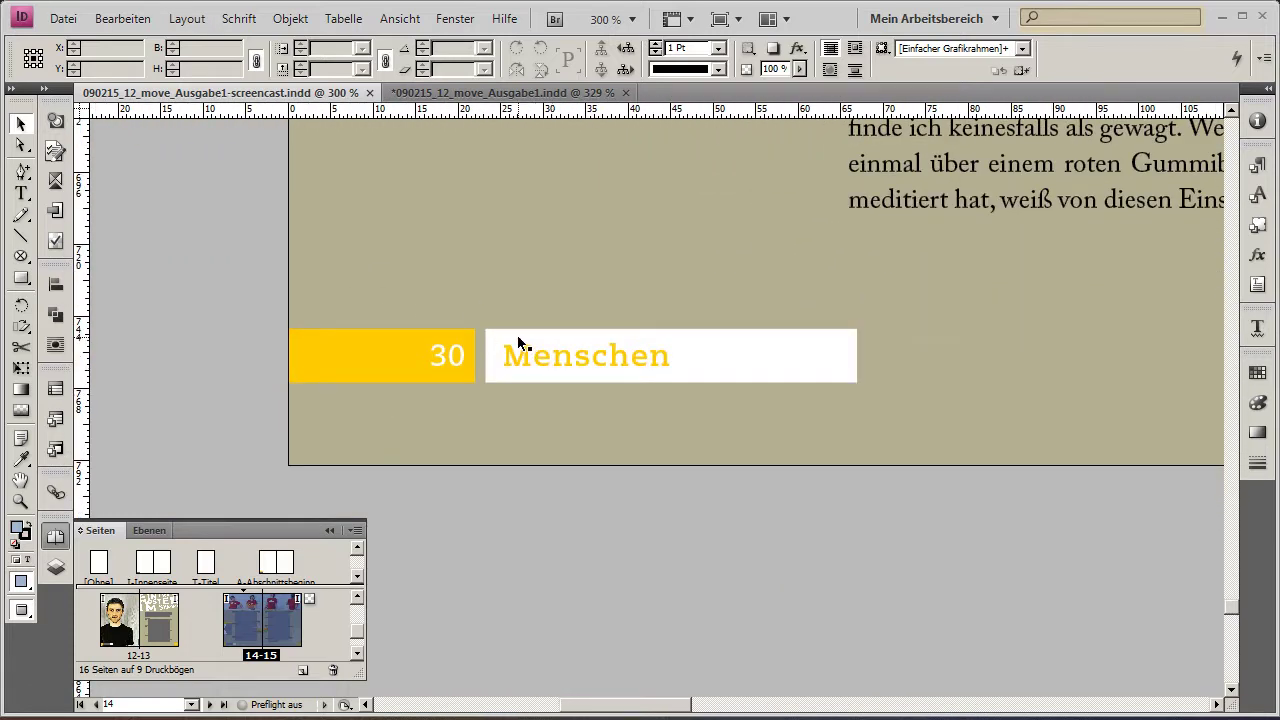
{"action": "double_click", "coordinate": [155, 585]}
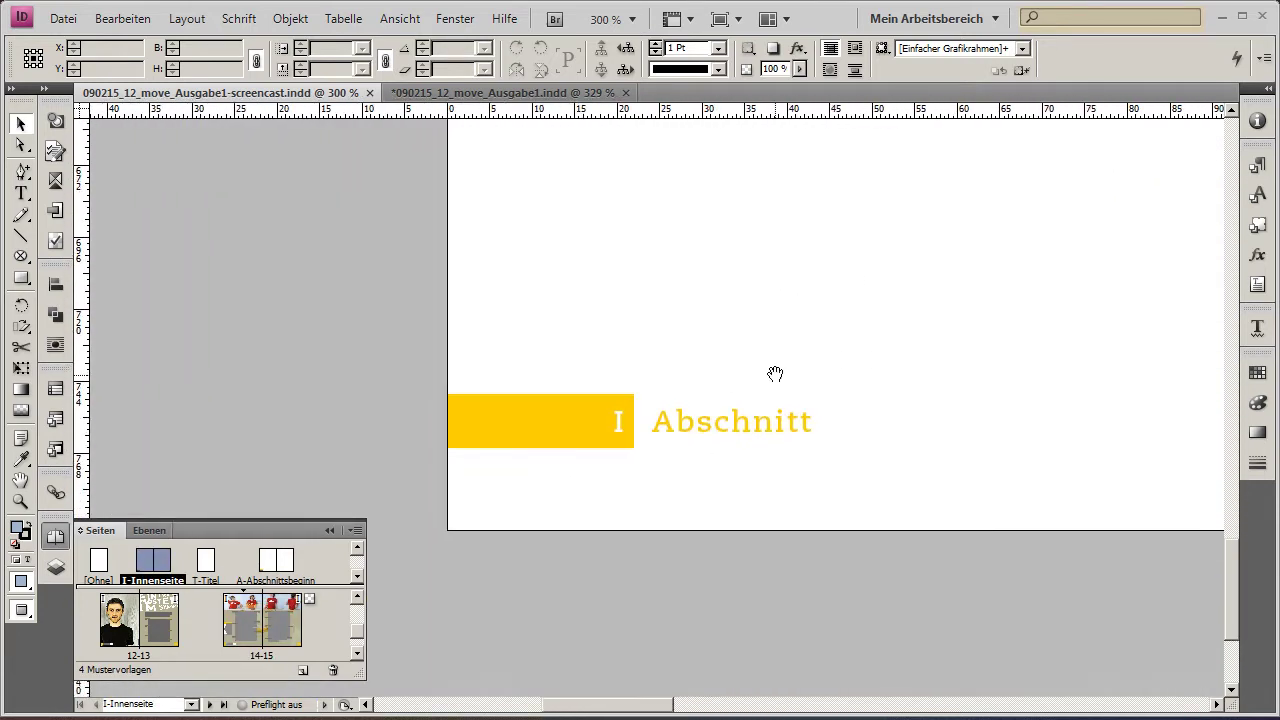
{"action": "key", "text": "w"}
{"action": "mouse_move", "coordinate": [571, 349]}
{"action": "left_mouse_down"}
{"action": "mouse_move", "coordinate": [869, 534]}
{"action": "mouse_move", "coordinate": [689, 482]}
{"action": "mouse_move", "coordinate": [667, 444]}
{"action": "left_mouse_up"}
{"action": "left_click", "coordinate": [535, 393]}
{"action": "left_click", "coordinate": [517, 362]}
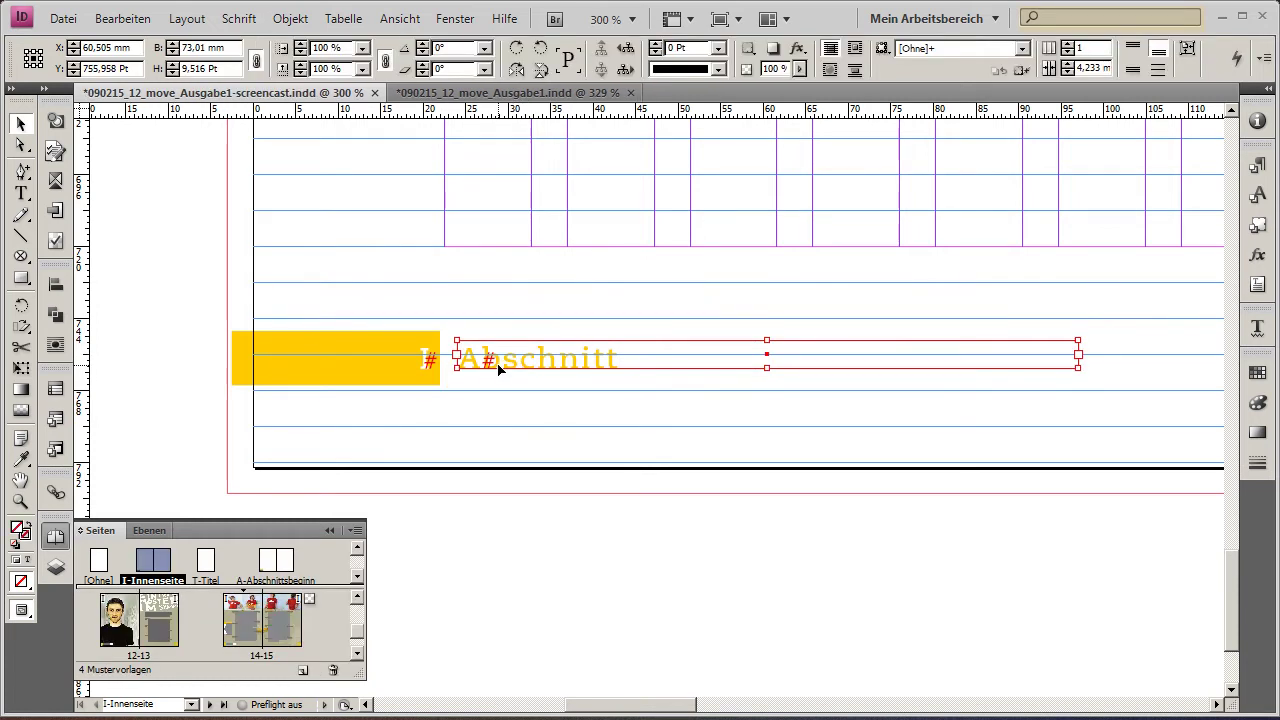
{"action": "left_click", "coordinate": [499, 375]}
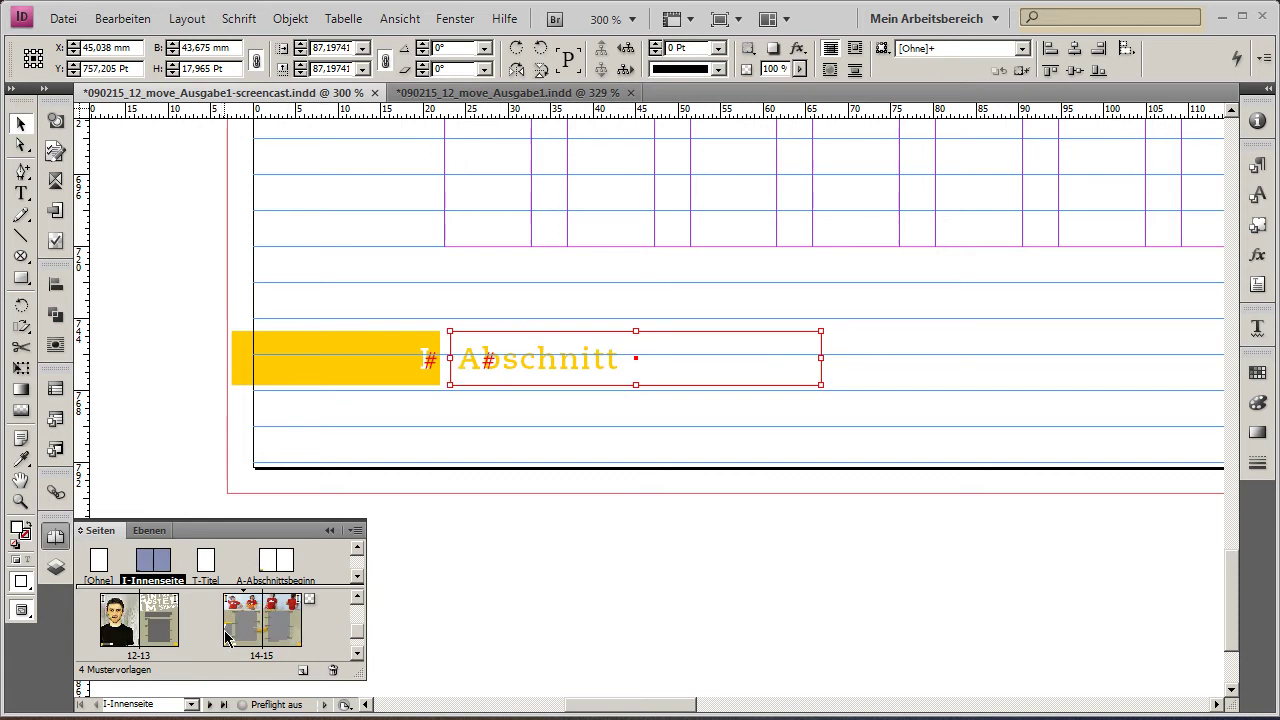
Draw a large rectangle over the label area and send it to the background.
{"action": "left_click", "coordinate": [20, 277]}
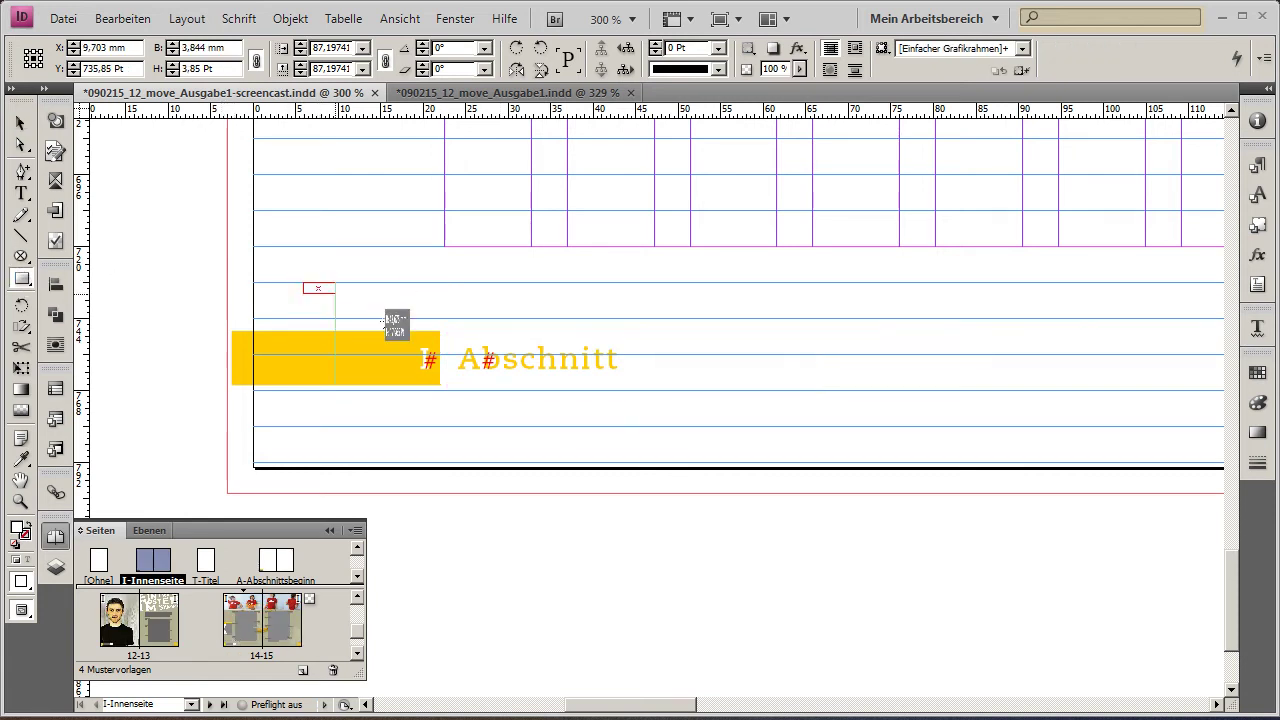
{"action": "left_click_drag", "start_coordinate": [303, 283], "coordinate": [1009, 430]}
{"action": "key", "text": "v"}
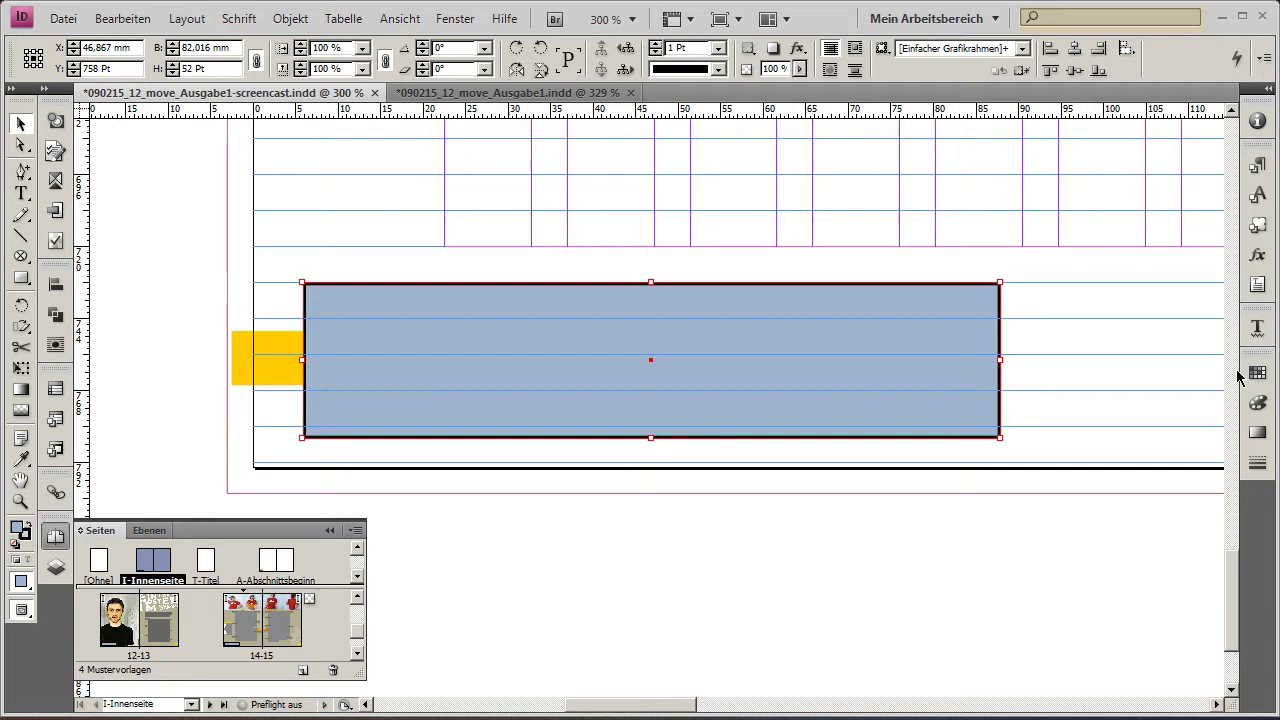
{"action": "right_click", "coordinate": [812, 362]}
{"action": "mouse_move", "coordinate": [853, 508]}
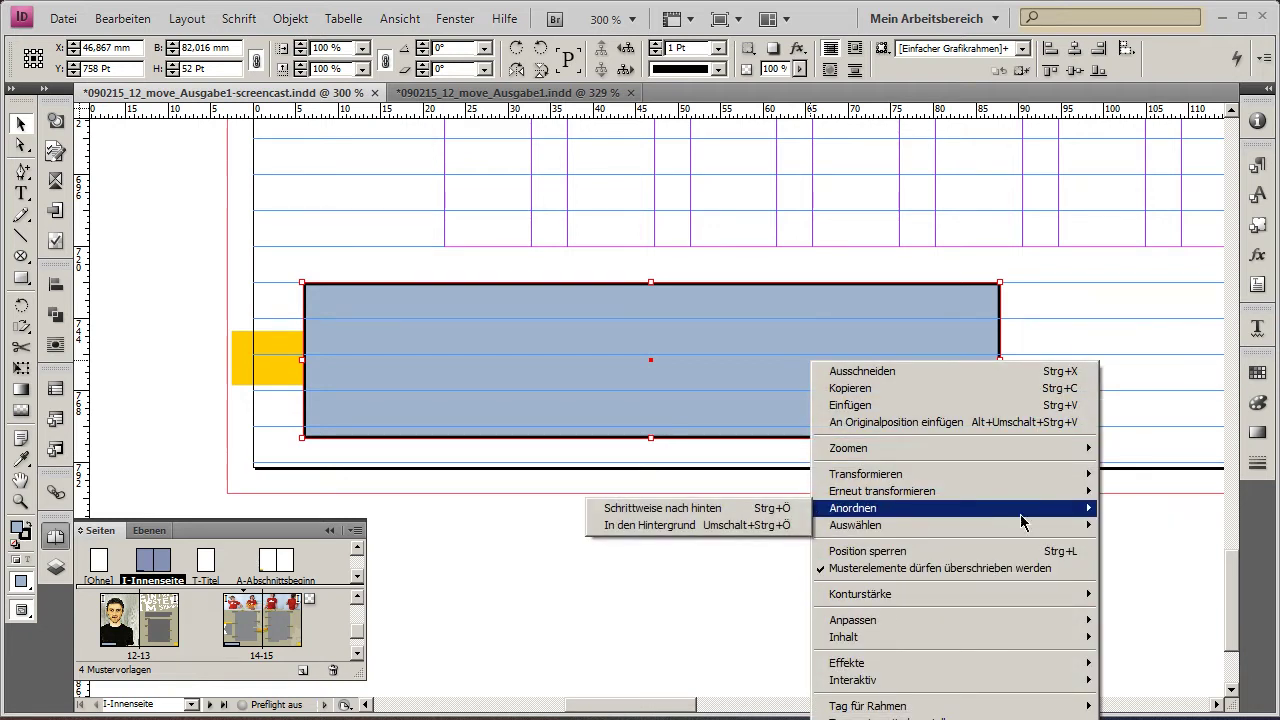
{"action": "left_click", "coordinate": [688, 527]}
{"action": "left_click", "coordinate": [586, 457]}
{"action": "key", "text": "w"}
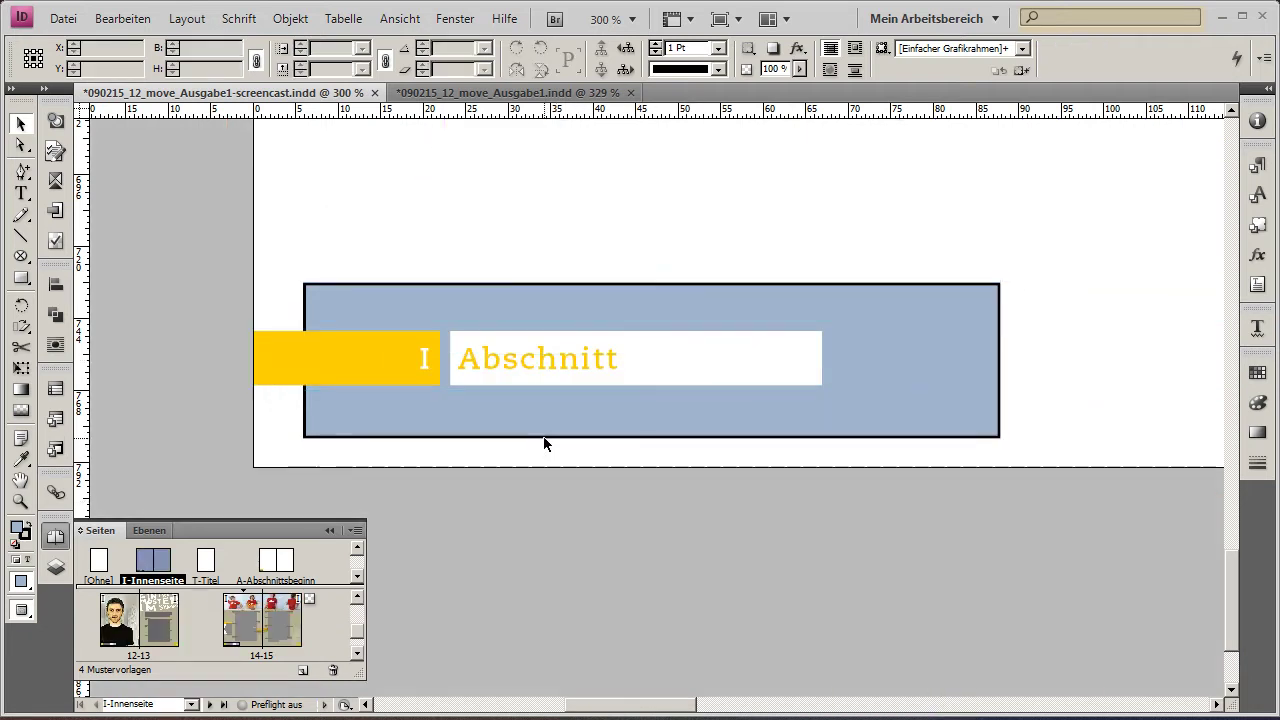
Widen the white Abschnitt label box slightly by dragging its right edge.
{"action": "left_click", "coordinate": [761, 367]}
{"action": "left_click", "coordinate": [581, 374]}
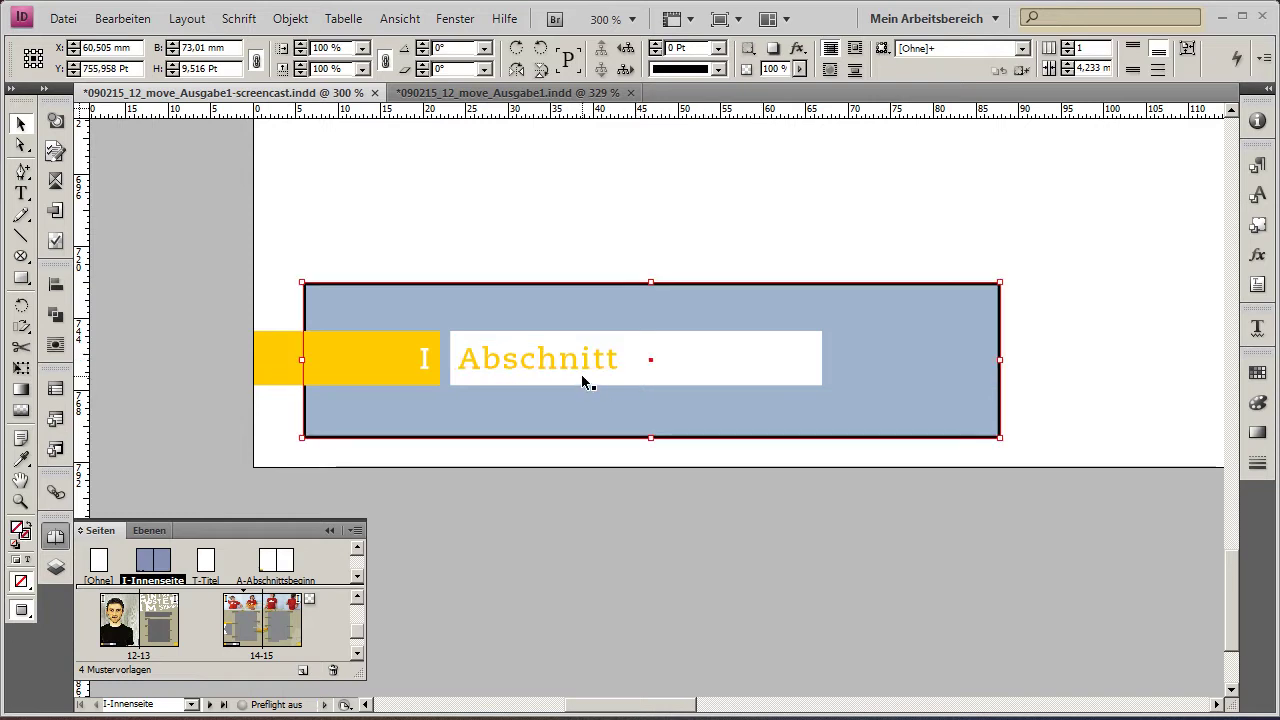
{"action": "left_click", "coordinate": [580, 365]}
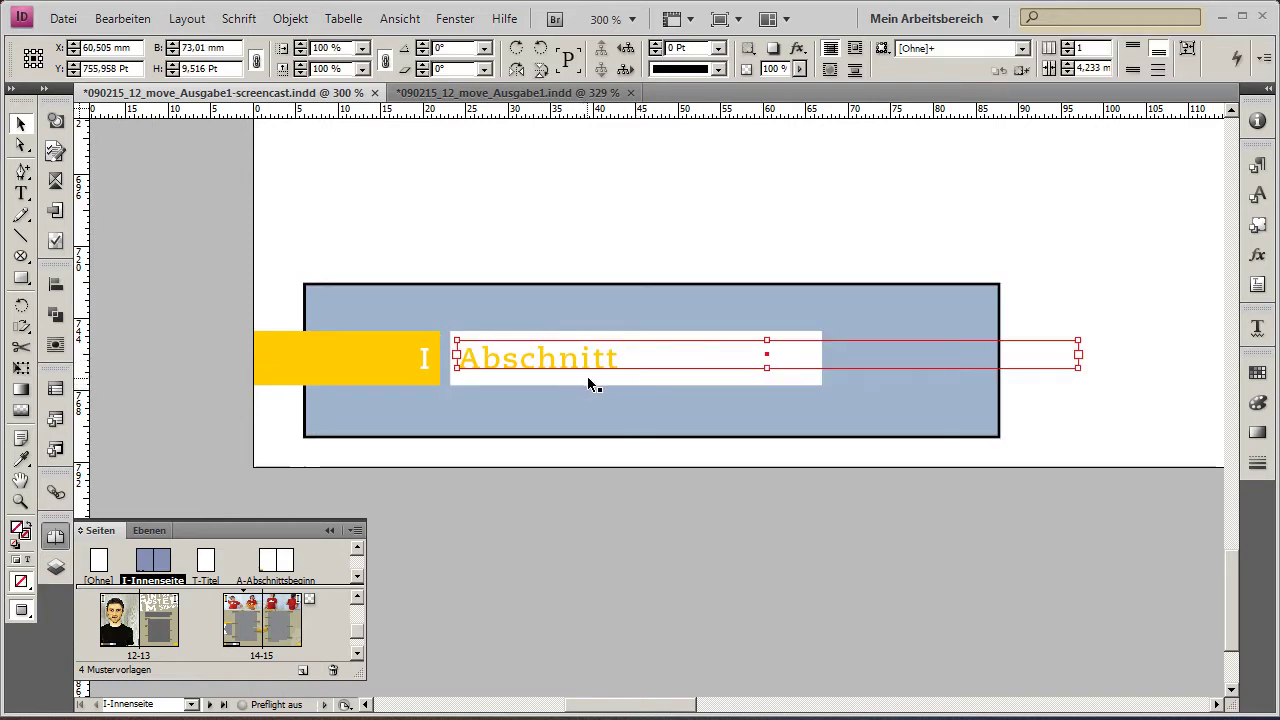
{"action": "left_click", "coordinate": [718, 377]}
{"action": "mouse_move", "coordinate": [822, 357]}
{"action": "left_mouse_down"}
{"action": "mouse_move", "coordinate": [746, 357]}
{"action": "mouse_move", "coordinate": [772, 368]}
{"action": "left_mouse_up"}
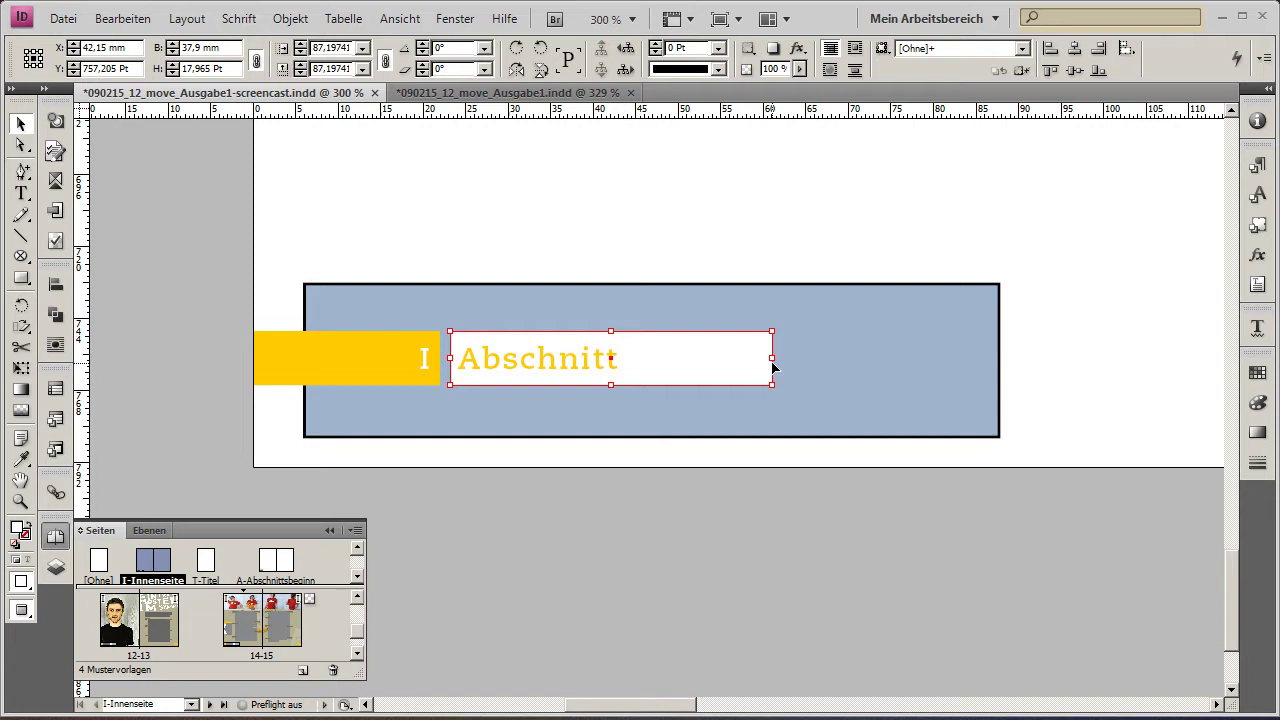
{"action": "mouse_move", "coordinate": [772, 368]}
{"action": "left_mouse_down"}
{"action": "mouse_move", "coordinate": [871, 353]}
{"action": "mouse_move", "coordinate": [632, 362]}
{"action": "mouse_move", "coordinate": [834, 358]}
{"action": "left_mouse_up"}
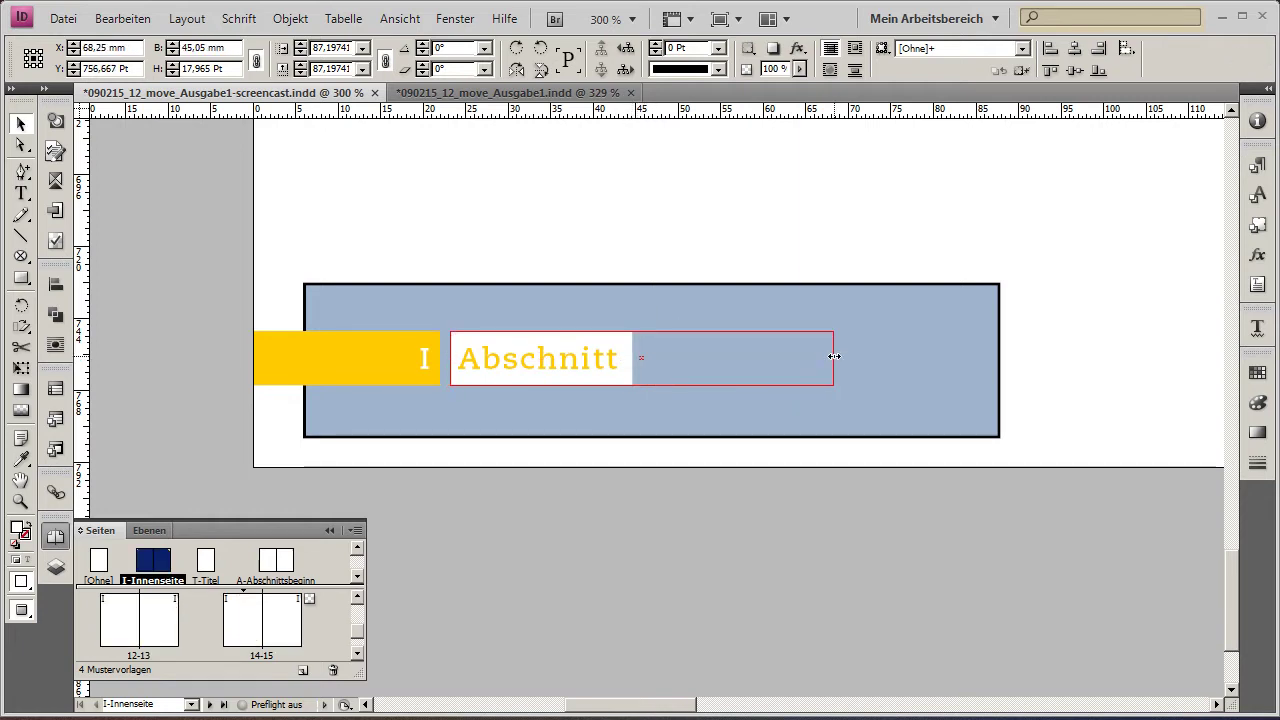
{"action": "left_click", "coordinate": [517, 364]}
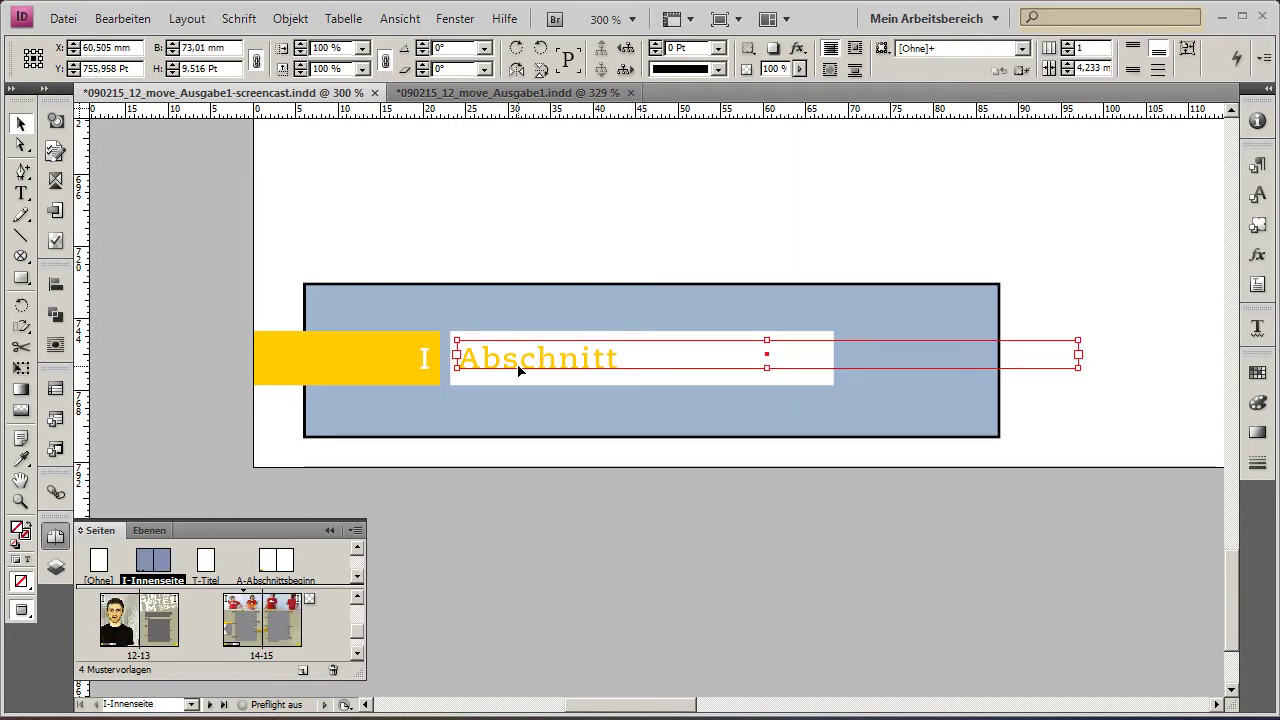
{"action": "left_click", "coordinate": [542, 467]}
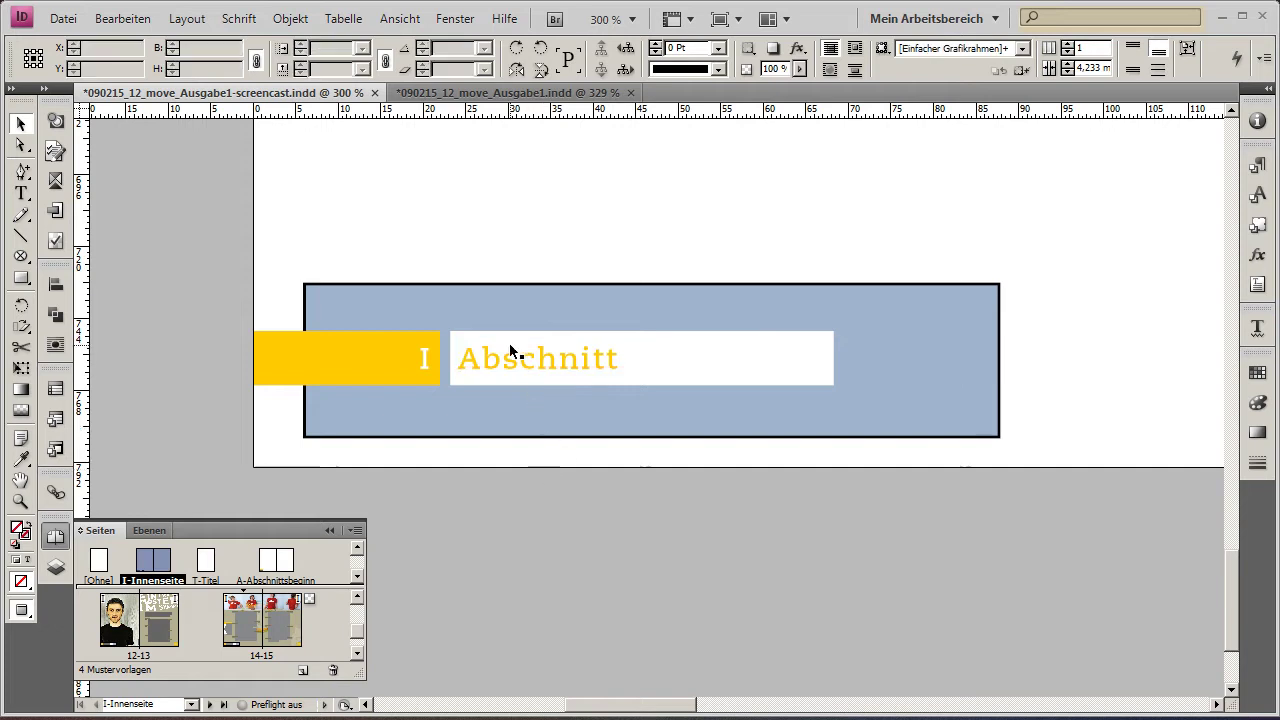
{"action": "left_click", "coordinate": [521, 360]}
{"action": "left_click", "coordinate": [491, 277]}
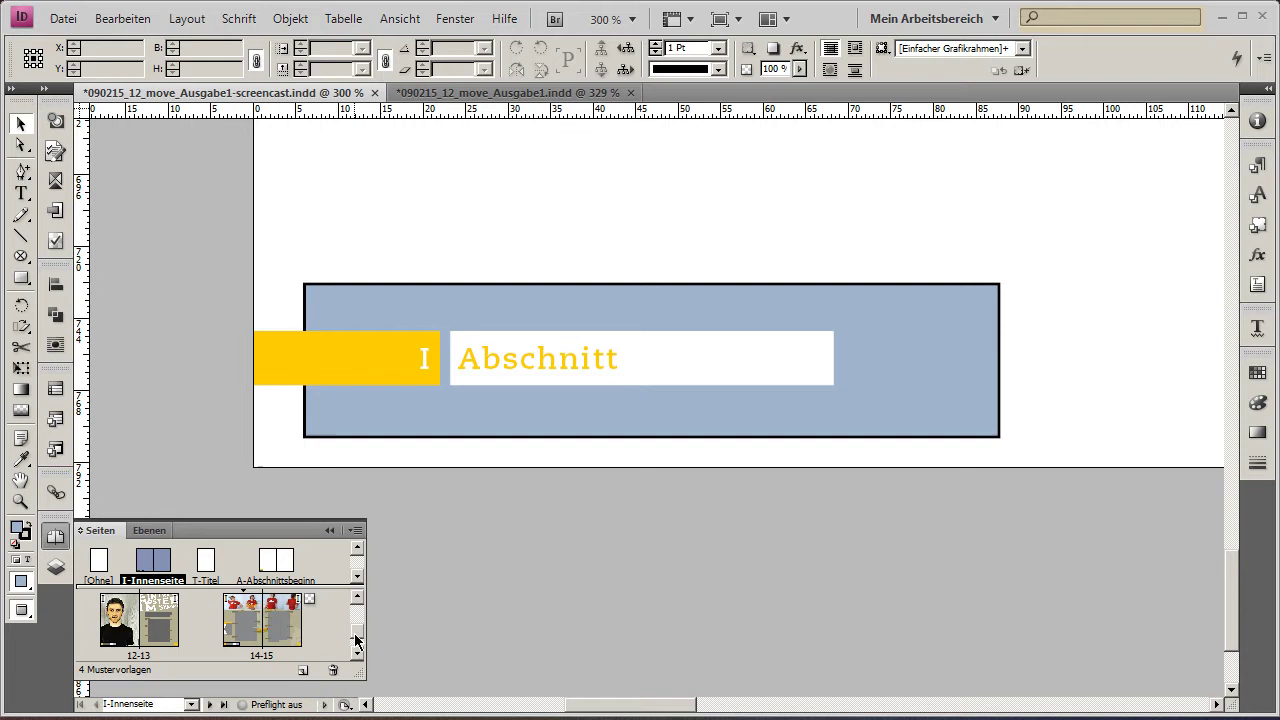
Go to spread 6-7 and select the word 'Online-Dienst' with the Type tool.
{"action": "scroll", "coordinate": [356, 630], "scroll_direction": "up", "scroll_amount": 1}
{"action": "scroll", "coordinate": [358, 630], "scroll_direction": "up", "scroll_amount": 1}
{"action": "scroll", "coordinate": [357, 629], "scroll_direction": "up", "scroll_amount": 1}
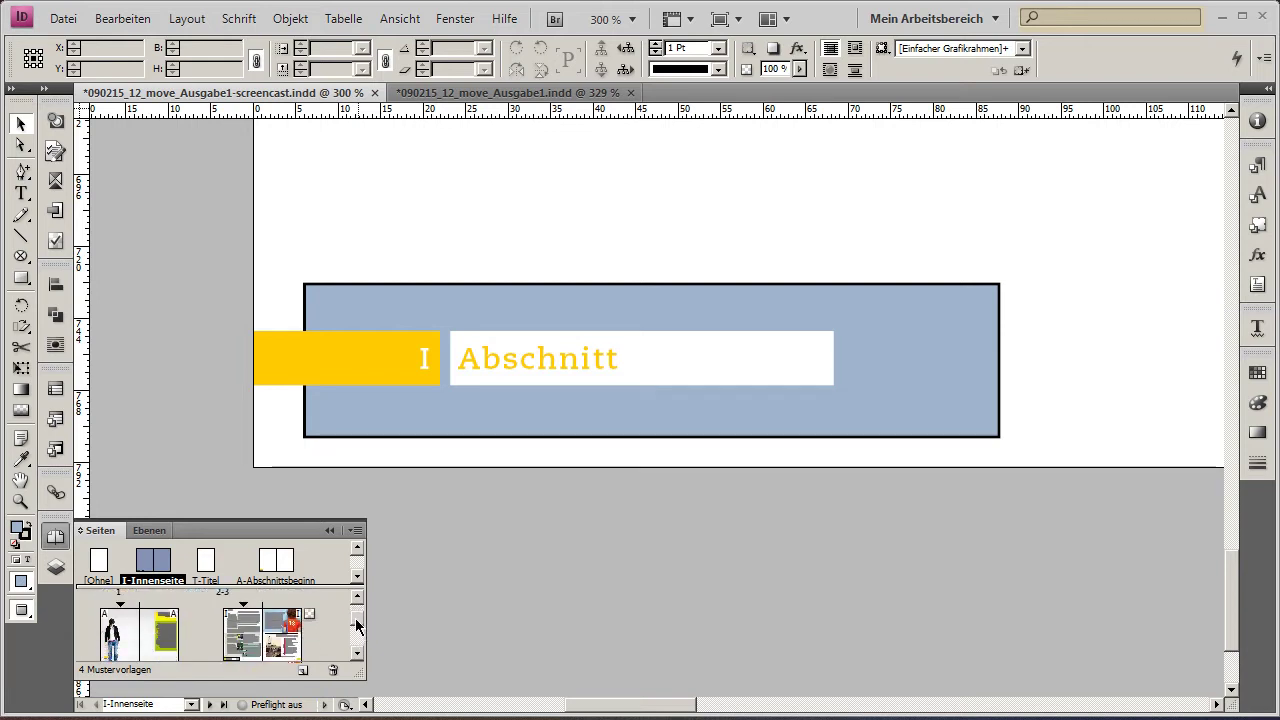
{"action": "scroll", "coordinate": [356, 628], "scroll_direction": "up", "scroll_amount": 1}
{"action": "scroll", "coordinate": [356, 628], "scroll_direction": "up", "scroll_amount": 1}
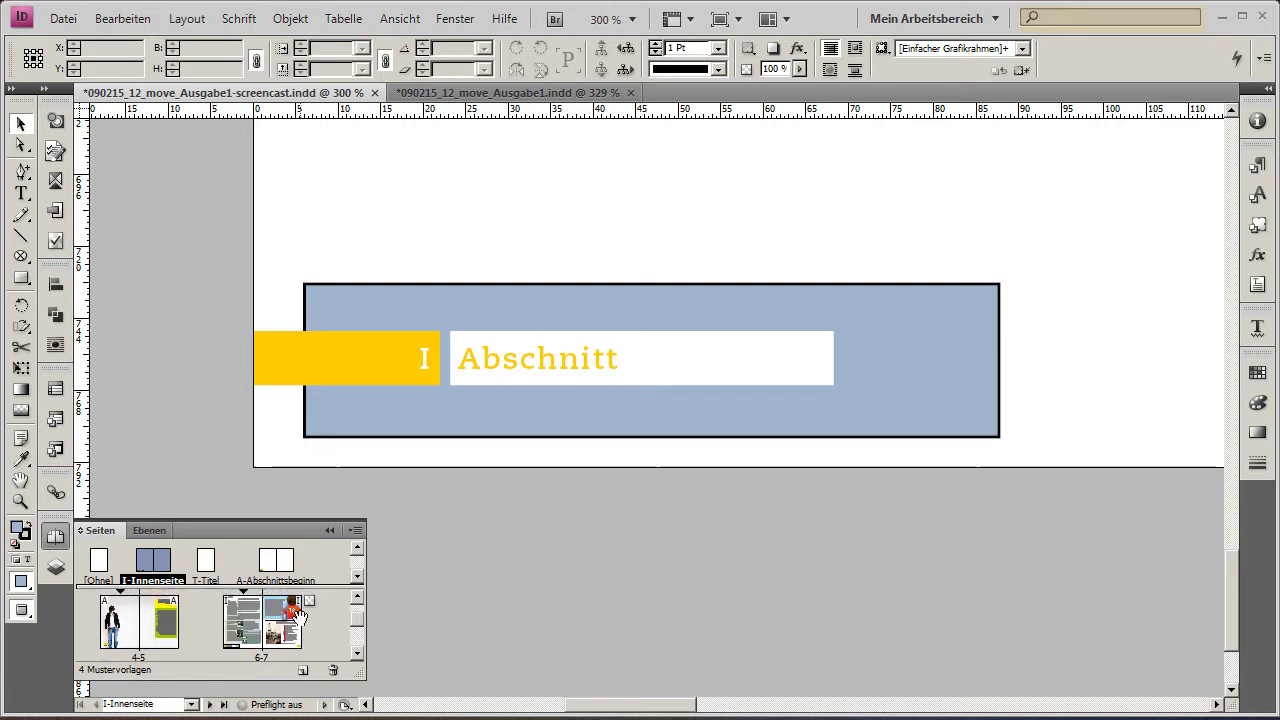
{"action": "double_click", "coordinate": [238, 625]}
{"action": "mouse_move", "coordinate": [523, 260]}
{"action": "left_mouse_down"}
{"action": "mouse_move", "coordinate": [557, 437]}
{"action": "mouse_move", "coordinate": [510, 395]}
{"action": "mouse_move", "coordinate": [617, 384]}
{"action": "left_mouse_up"}
{"action": "key", "text": "t"}
{"action": "mouse_move", "coordinate": [484, 382]}
{"action": "left_mouse_down"}
{"action": "mouse_move", "coordinate": [696, 382]}
{"action": "mouse_move", "coordinate": [650, 381]}
{"action": "left_mouse_up"}
Apply the yellow Highligt character style to 'Online-Dienst'.
{"action": "left_click", "coordinate": [1257, 194]}
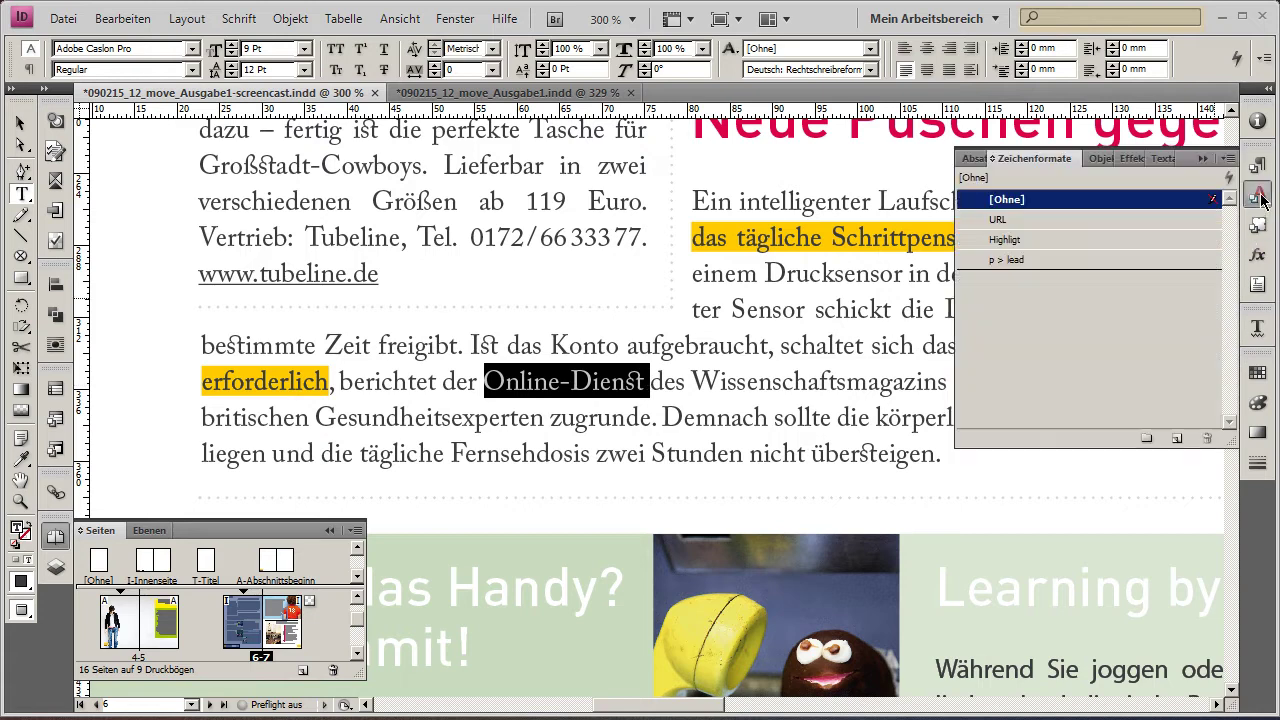
{"action": "left_click", "coordinate": [1015, 241]}
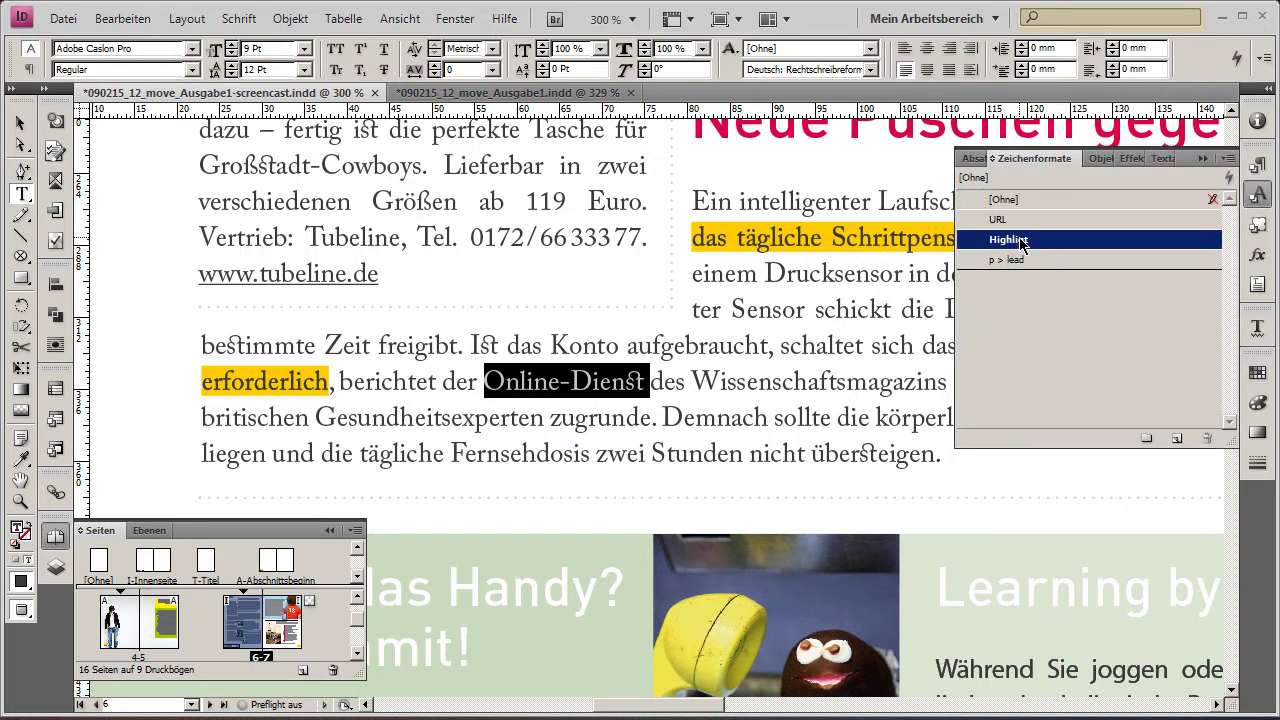
{"action": "left_click", "coordinate": [548, 382]}
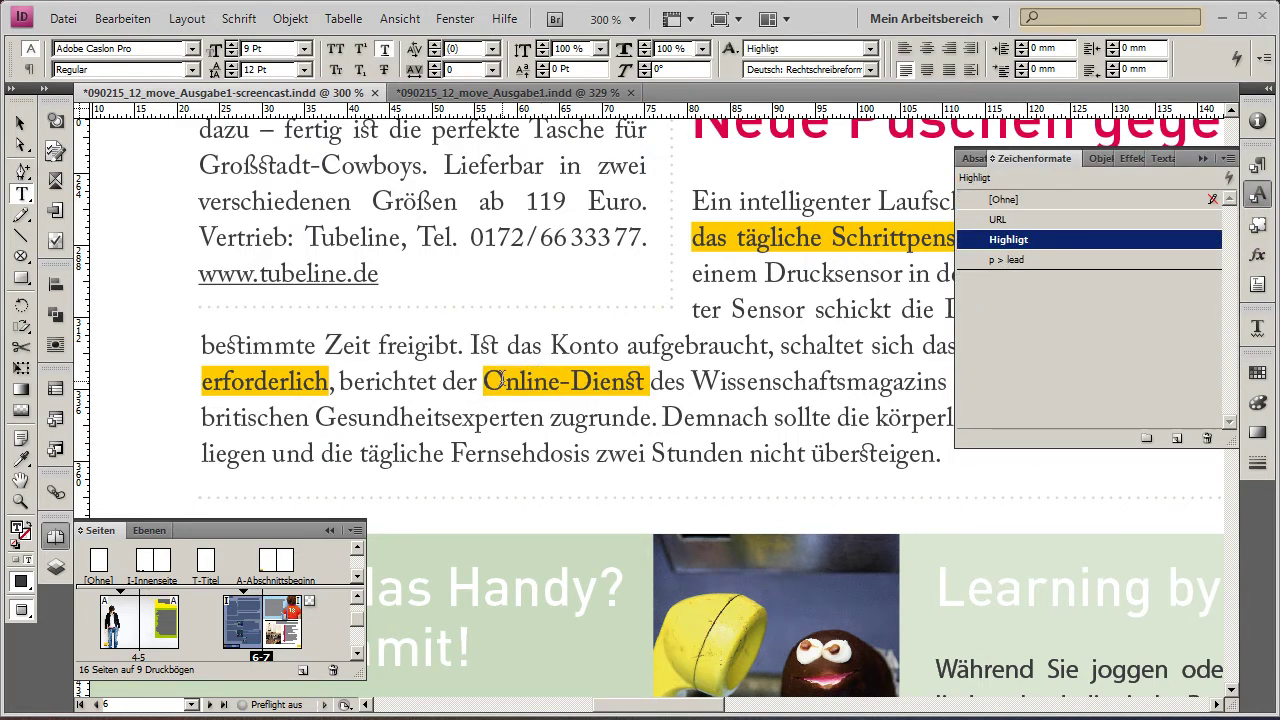
{"action": "left_click", "coordinate": [1018, 243]}
Show the Highligt style's Underline Options, with its 10 Pt weight.
{"action": "double_click", "coordinate": [1041, 244]}
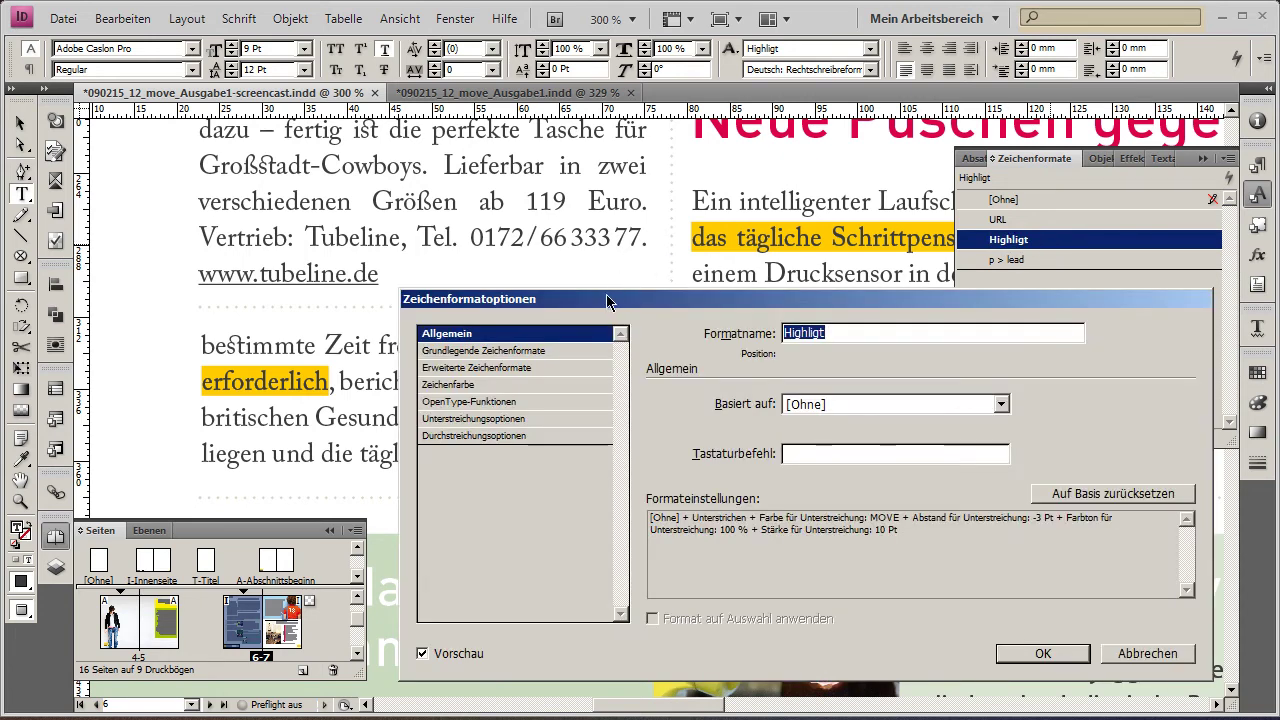
{"action": "left_click_drag", "start_coordinate": [607, 300], "coordinate": [598, 202]}
{"action": "left_click", "coordinate": [442, 320]}
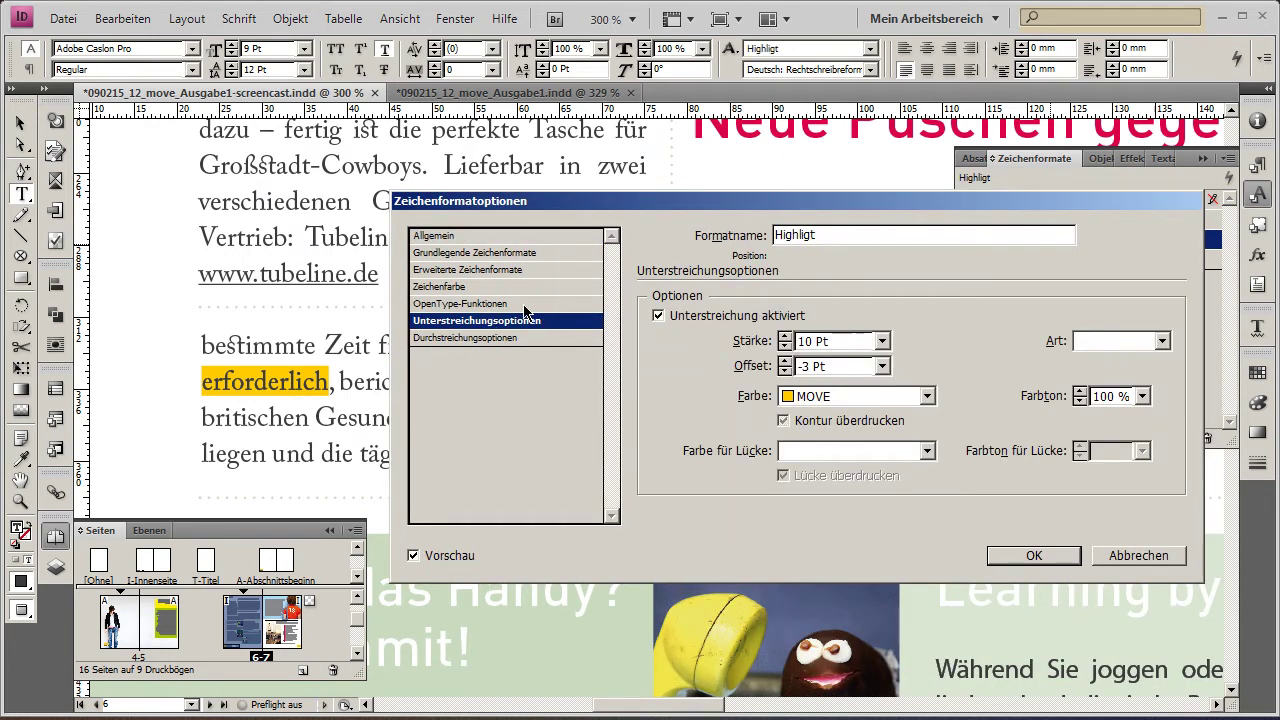
{"action": "left_click", "coordinate": [659, 316]}
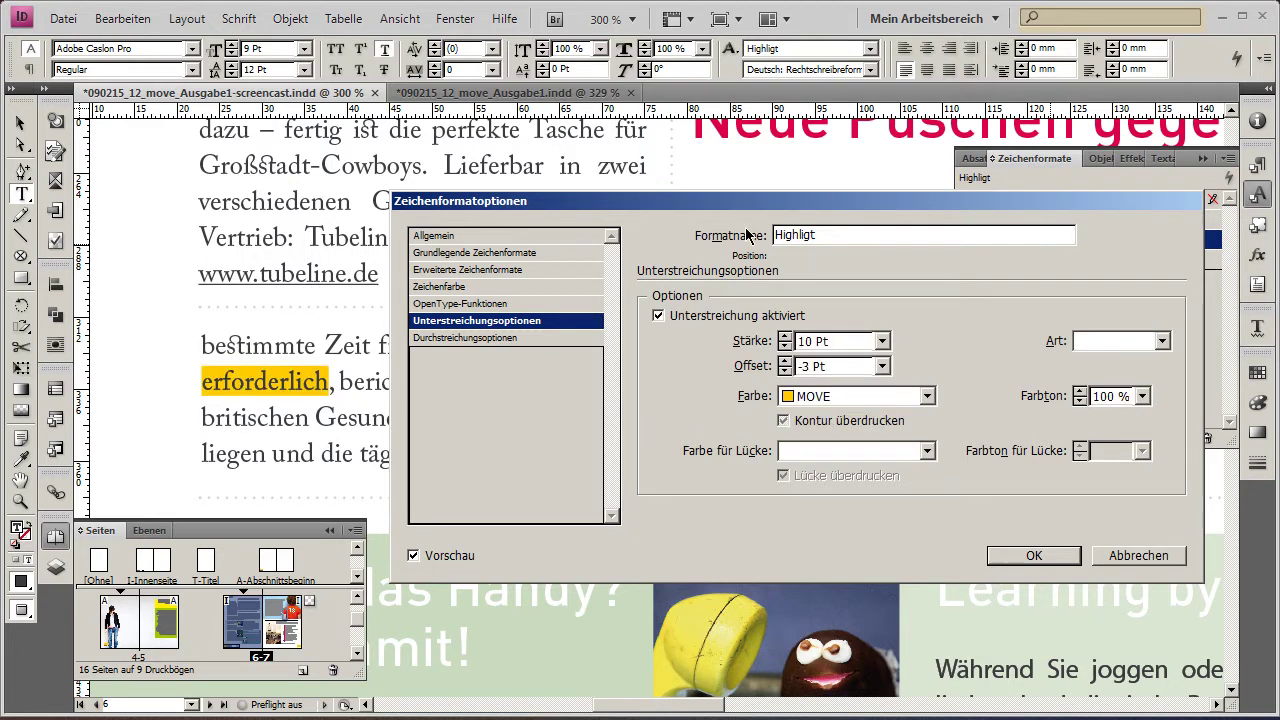
{"action": "left_click_drag", "start_coordinate": [740, 201], "coordinate": [807, 325]}
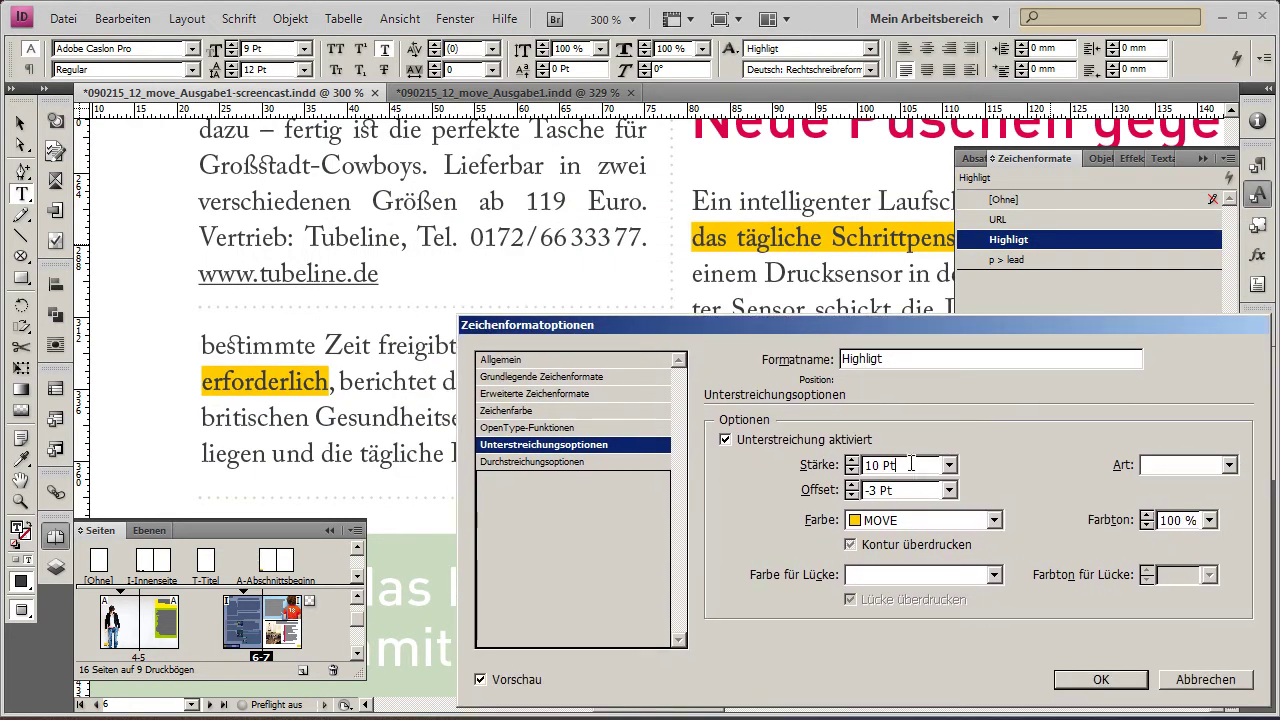
{"action": "left_click", "coordinate": [828, 462]}
Set the underline offset to -4 Pt, keeping the weight at 10 Pt after comparing 20 Pt.
{"action": "left_click", "coordinate": [909, 491]}
{"action": "key", "text": "Down"}
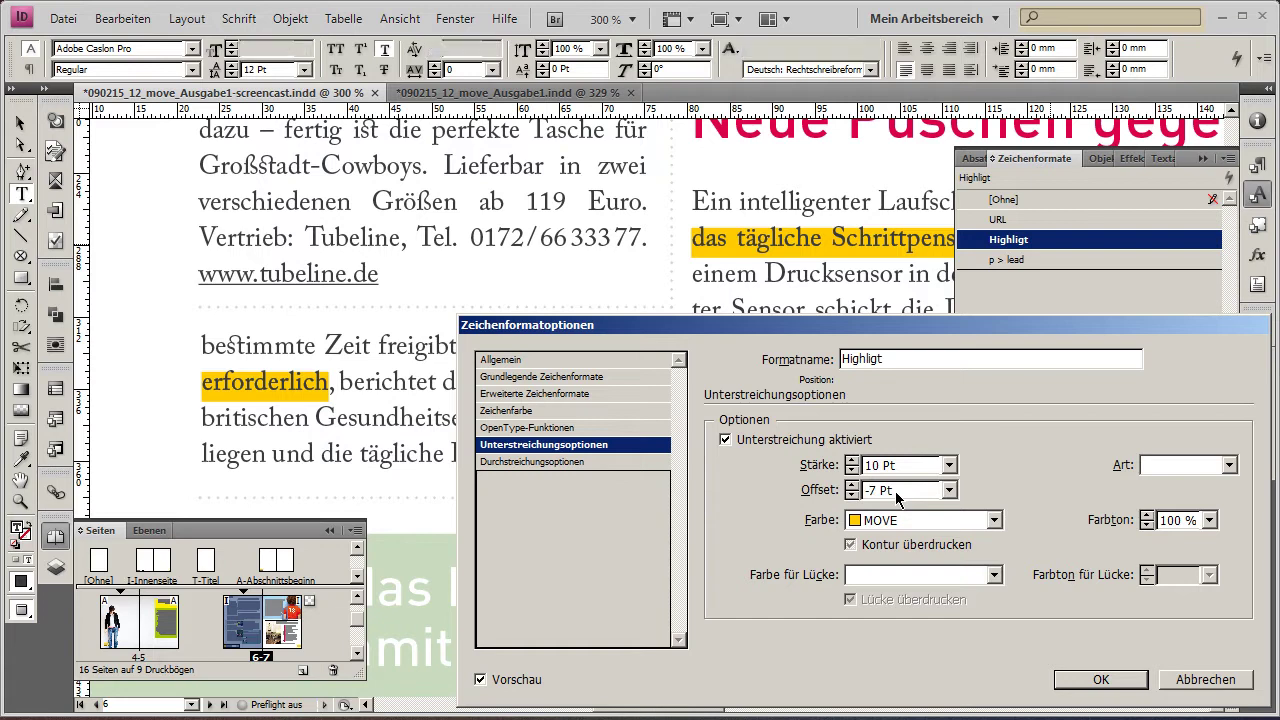
{"action": "key", "text": "Up"}
{"action": "key", "text": "Down"}
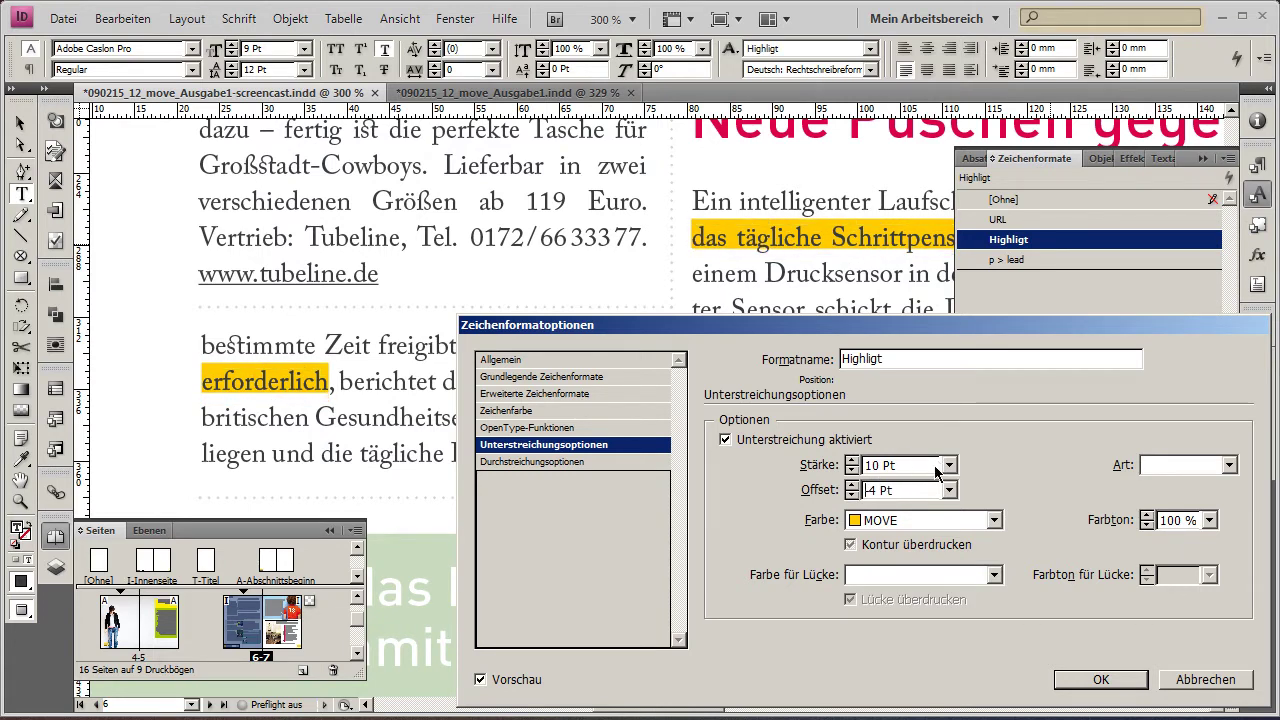
{"action": "key", "text": "shift+Up"}
{"action": "key", "text": "shift+Down"}
{"action": "key", "text": "shift+Up"}
{"action": "key", "text": "shift+Down"}
{"action": "left_click_drag", "start_coordinate": [918, 325], "coordinate": [894, 288]}
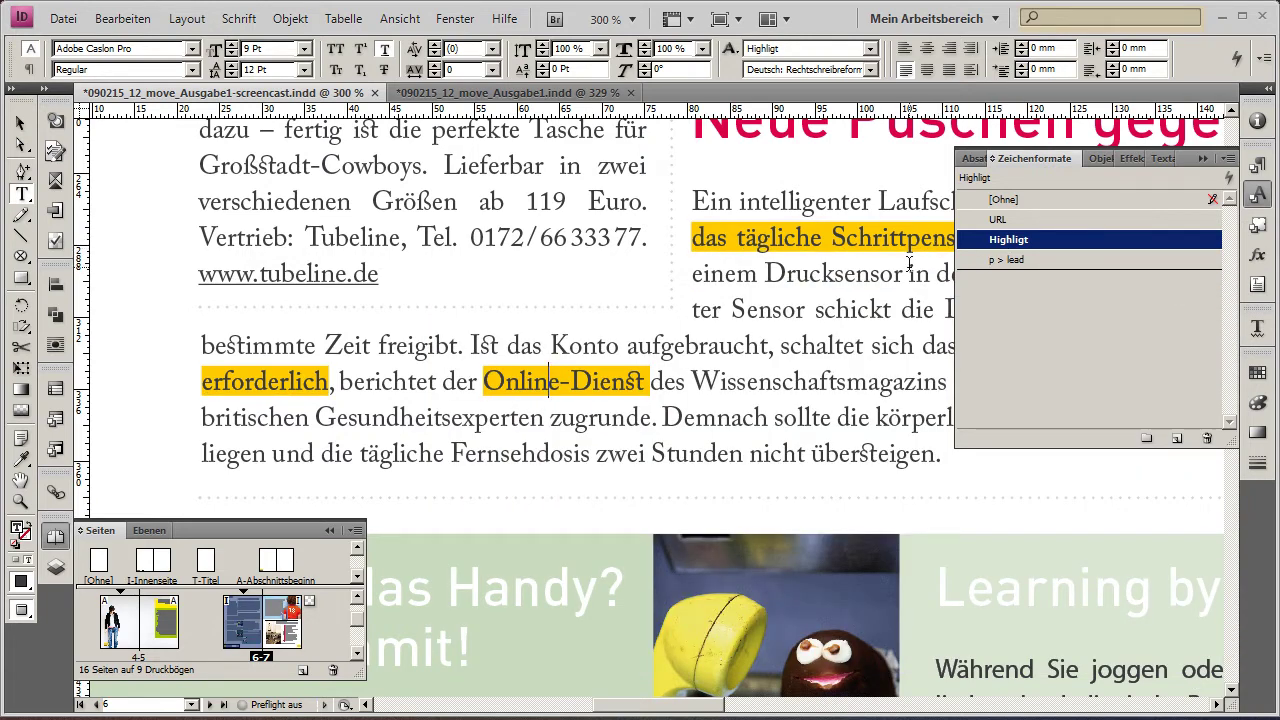
Return to the I-Innenseite master page.
{"action": "scroll", "coordinate": [368, 407], "scroll_direction": "down", "scroll_amount": 3}
{"action": "scroll", "coordinate": [372, 407], "scroll_direction": "down", "scroll_amount": 4}
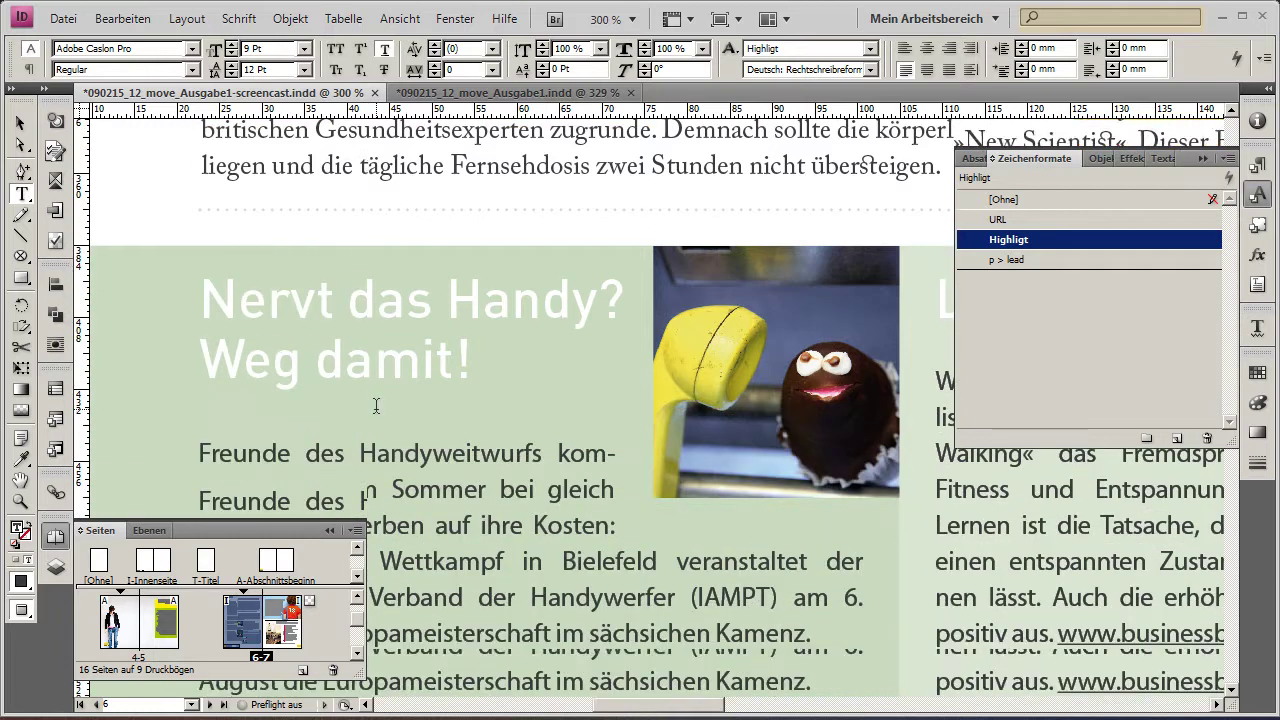
{"action": "scroll", "coordinate": [375, 405], "scroll_direction": "down", "scroll_amount": 3}
{"action": "scroll", "coordinate": [385, 404], "scroll_direction": "down", "scroll_amount": 2}
{"action": "scroll", "coordinate": [390, 403], "scroll_direction": "down", "scroll_amount": 3}
{"action": "scroll", "coordinate": [350, 407], "scroll_direction": "down", "scroll_amount": 2}
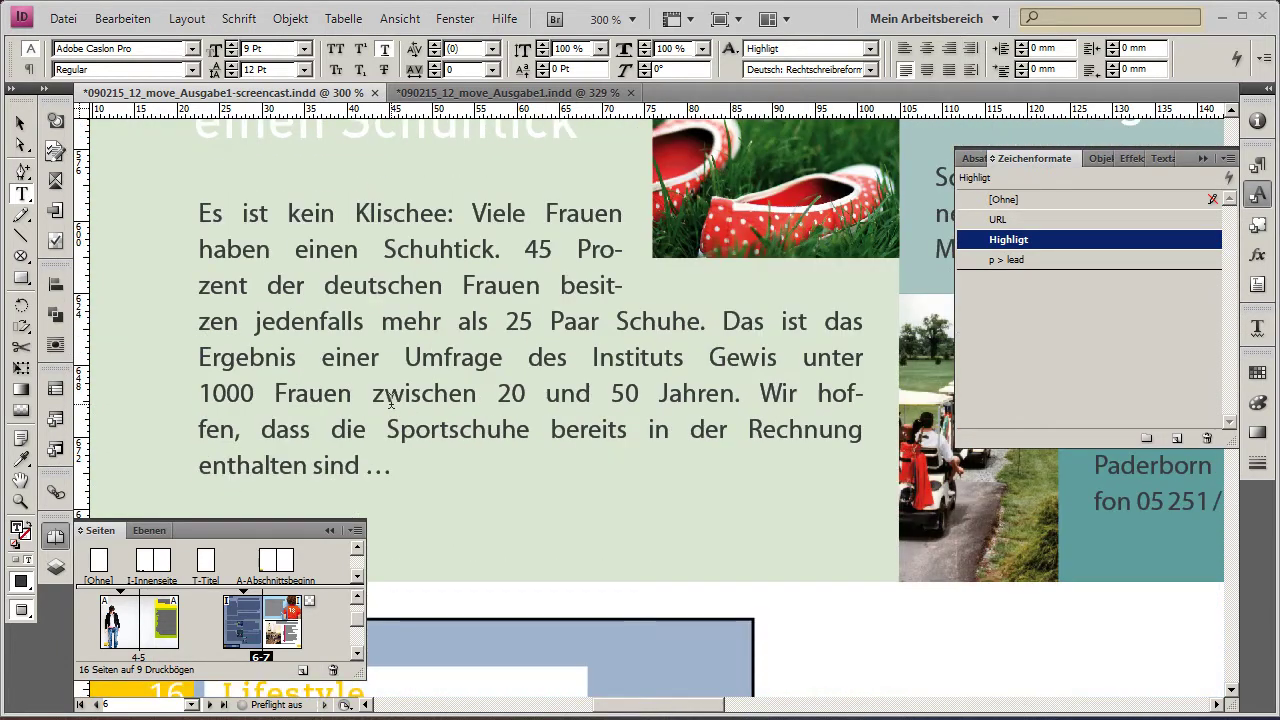
{"action": "scroll", "coordinate": [300, 412], "scroll_direction": "down", "scroll_amount": 1}
{"action": "scroll", "coordinate": [275, 413], "scroll_direction": "down", "scroll_amount": 3}
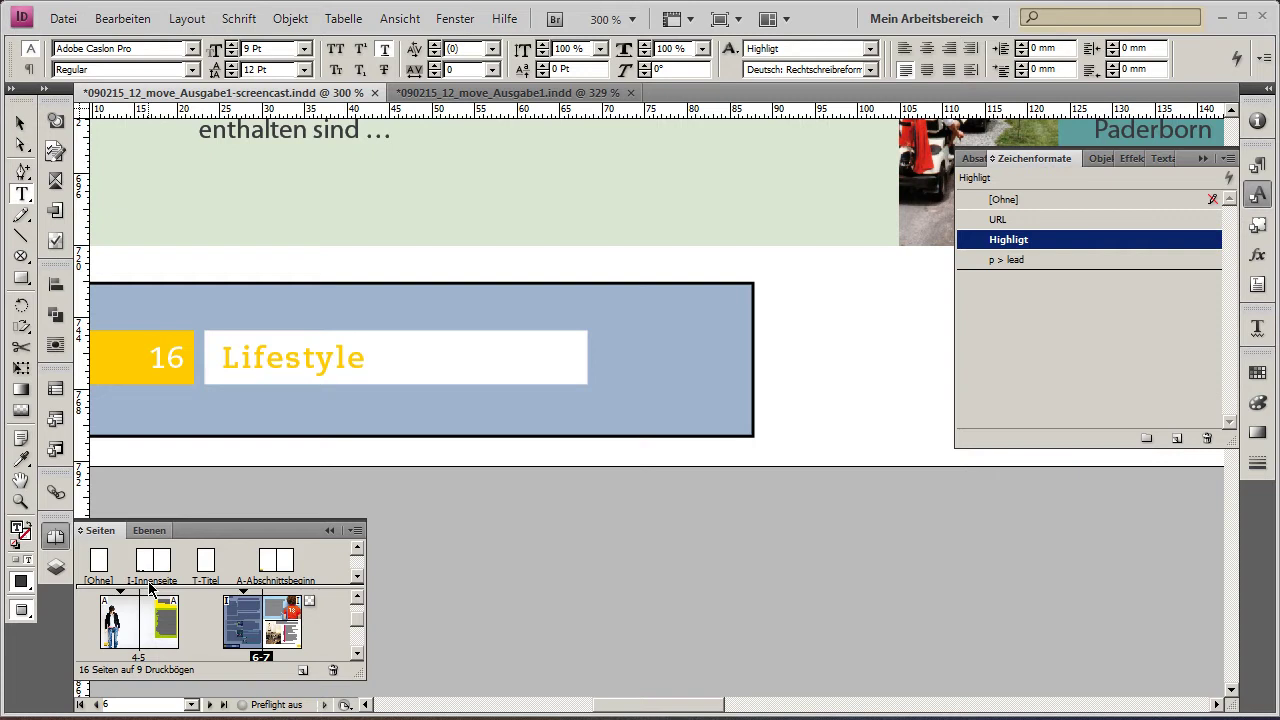
{"action": "double_click", "coordinate": [152, 560]}
Zoom to the Abschnitt banner and remove the white fill from its label frame.
{"action": "left_click", "coordinate": [20, 122]}
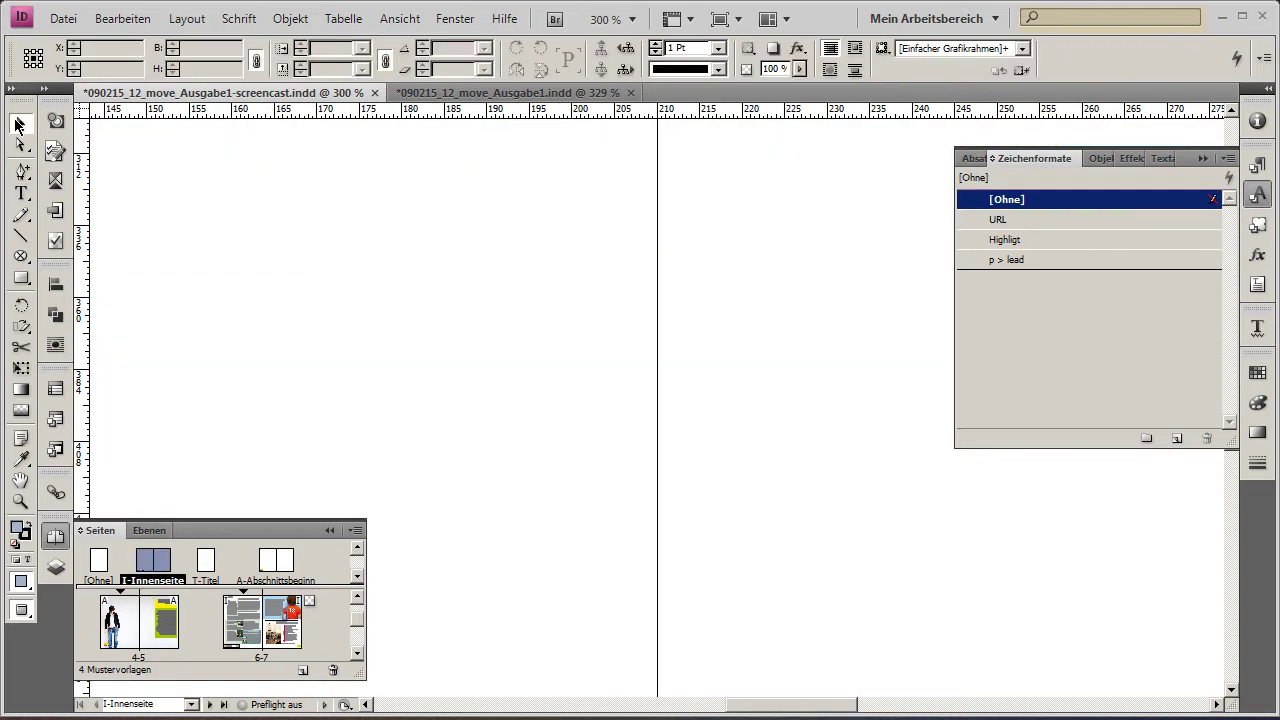
{"action": "mouse_move", "coordinate": [472, 423]}
{"action": "left_mouse_down"}
{"action": "mouse_move", "coordinate": [837, 200]}
{"action": "mouse_move", "coordinate": [673, 433]}
{"action": "left_mouse_up"}
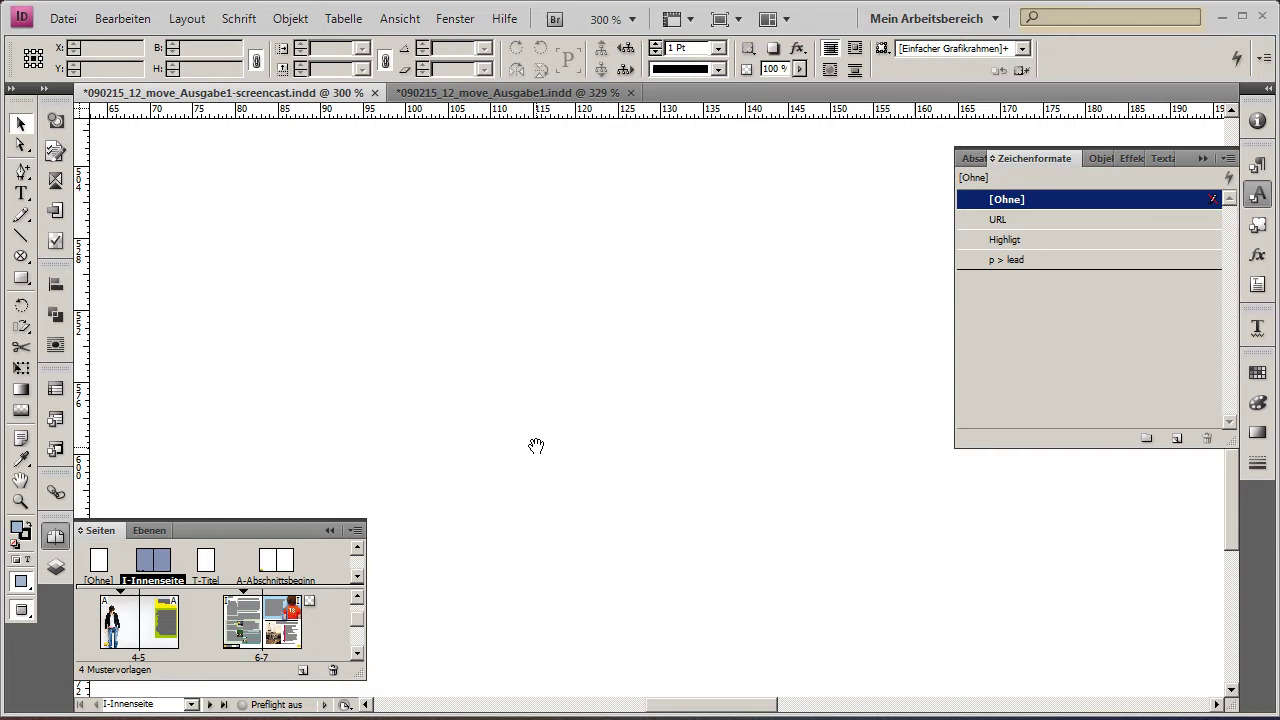
{"action": "mouse_move", "coordinate": [536, 446]}
{"action": "left_mouse_down"}
{"action": "mouse_move", "coordinate": [391, 591]}
{"action": "mouse_move", "coordinate": [634, 337]}
{"action": "left_mouse_up"}
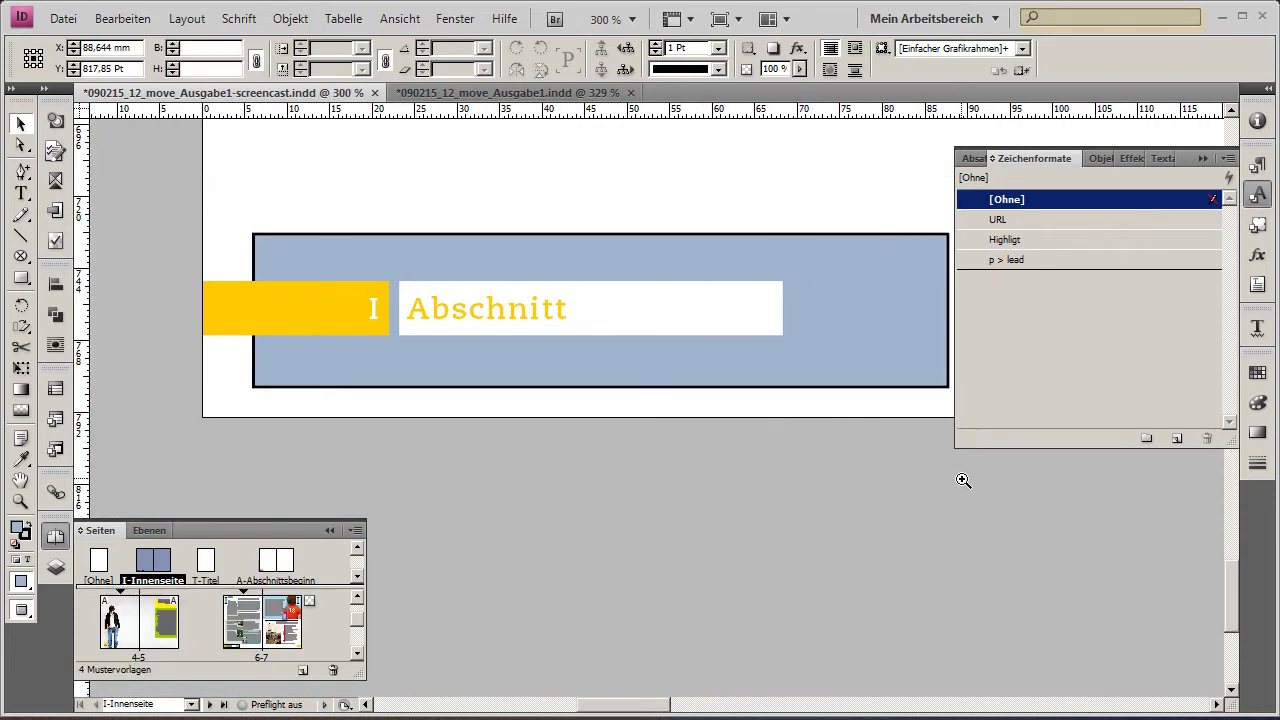
{"action": "left_click", "coordinate": [963, 480]}
{"action": "left_click_drag", "start_coordinate": [951, 474], "coordinate": [662, 437]}
{"action": "left_click", "coordinate": [412, 340]}
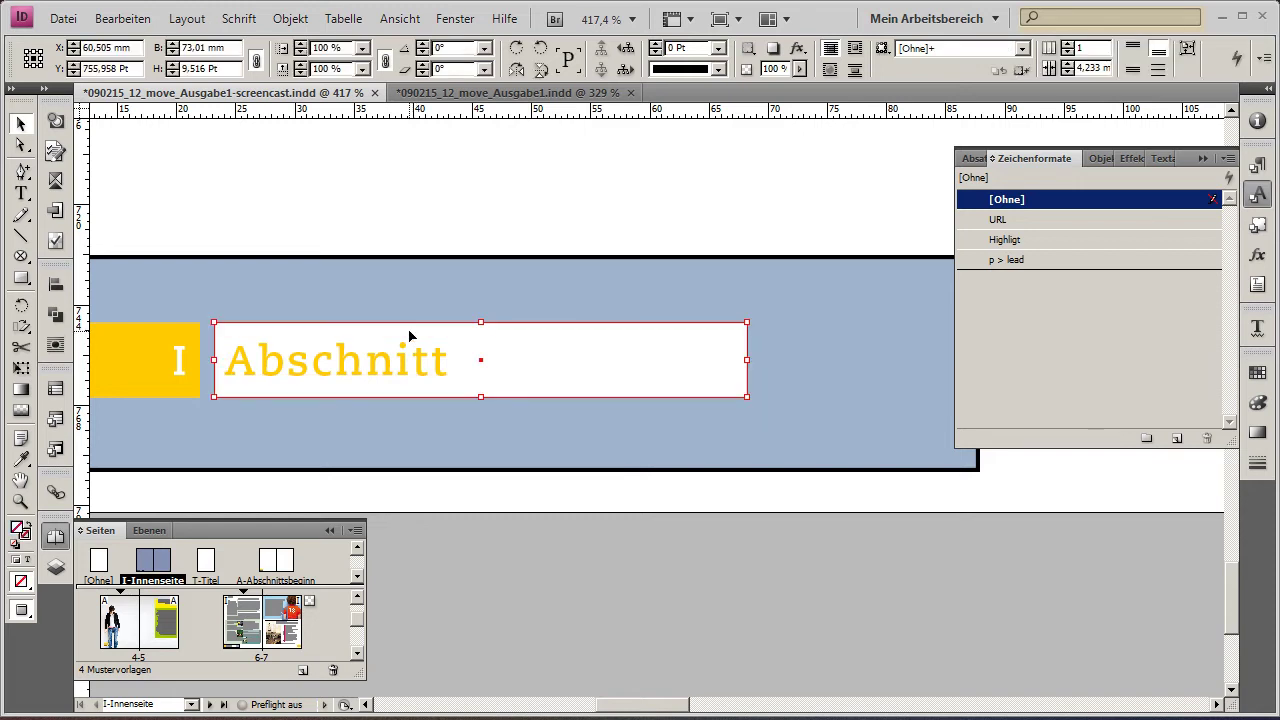
{"action": "key", "text": "ctrl+z"}
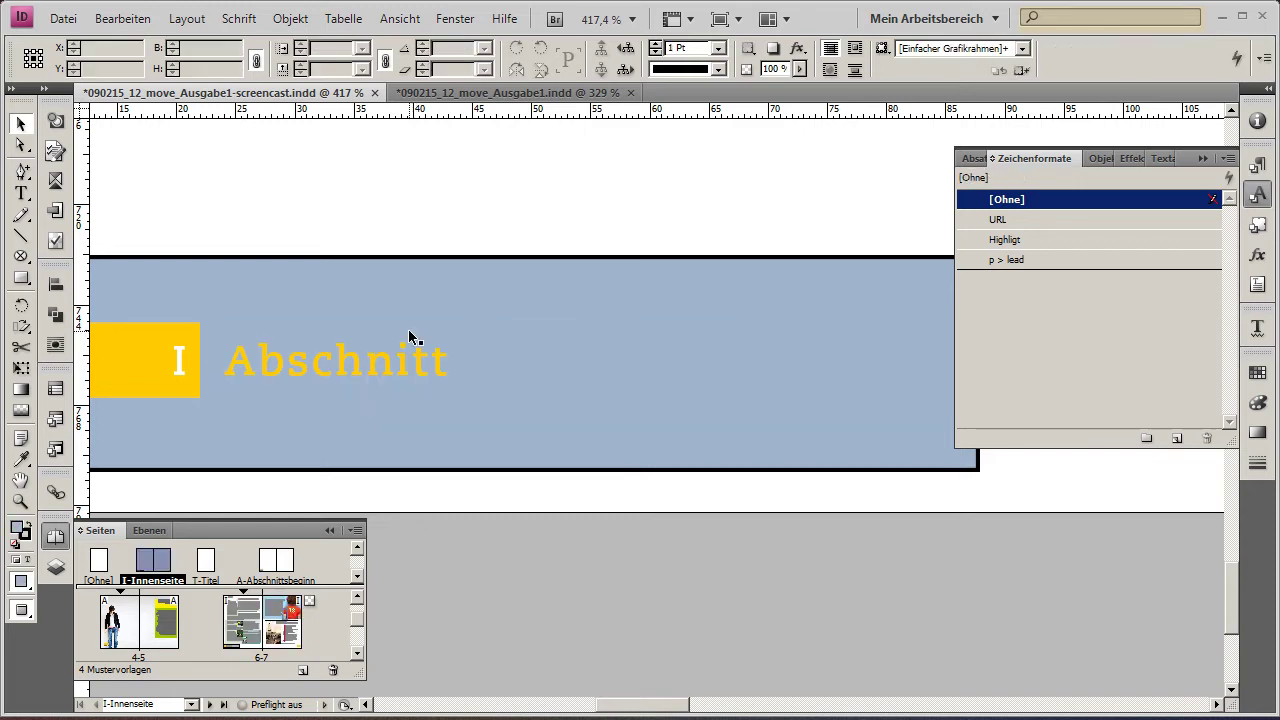
Create style 'Section Marker Background' from Abschnitt: 18 Pt [Papier] underline, -3.5 Pt offset.
{"action": "double_click", "coordinate": [323, 368]}
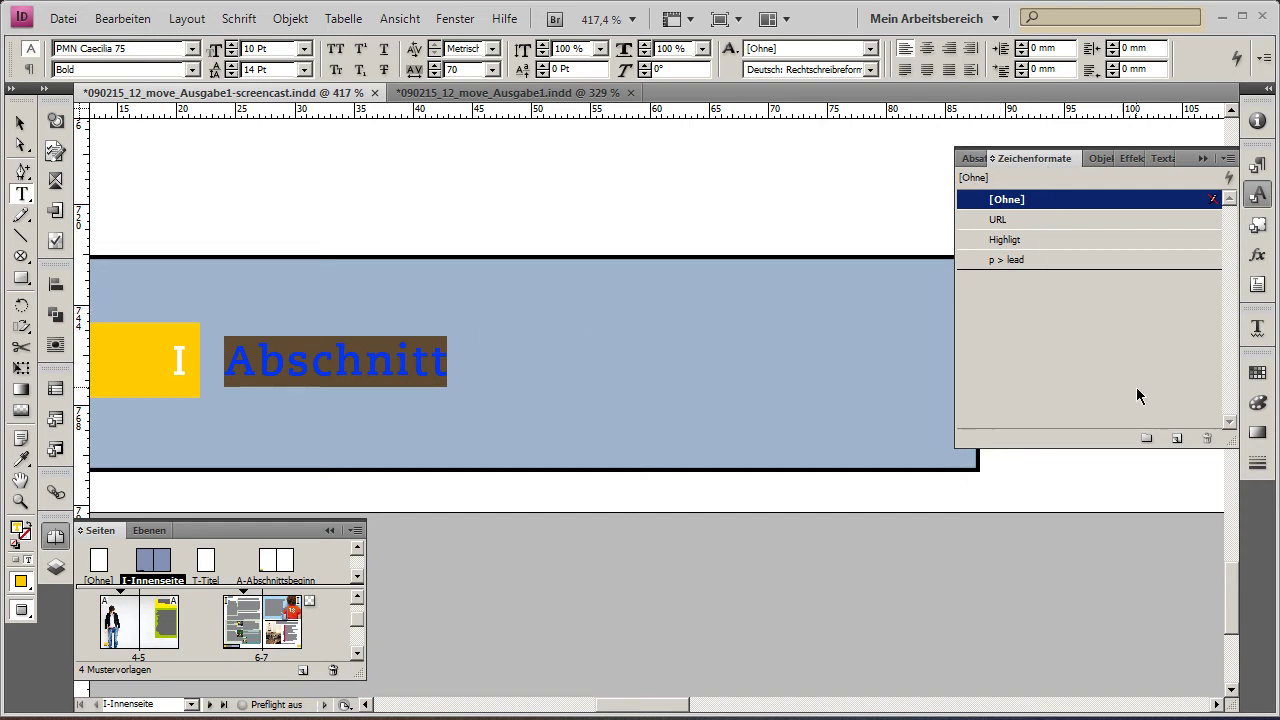
{"action": "left_click", "coordinate": [1177, 438]}
{"action": "double_click", "coordinate": [1062, 283]}
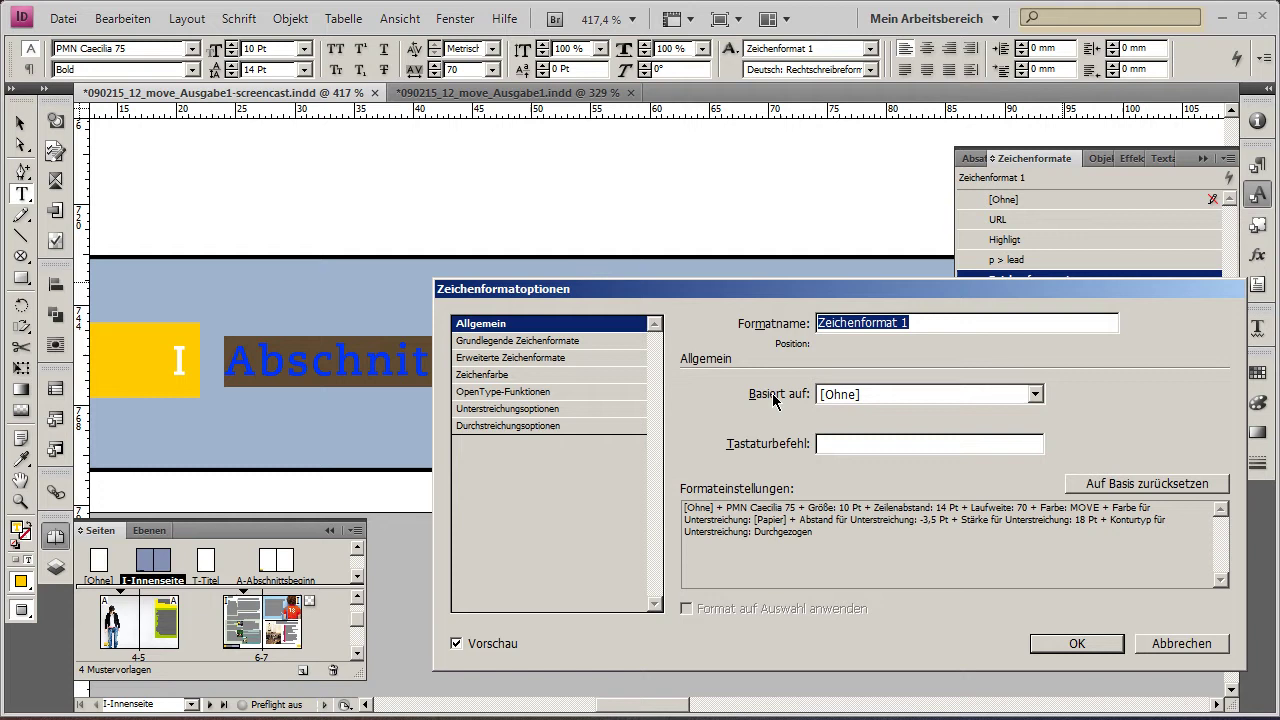
{"action": "type", "text": "Section Marker Background"}
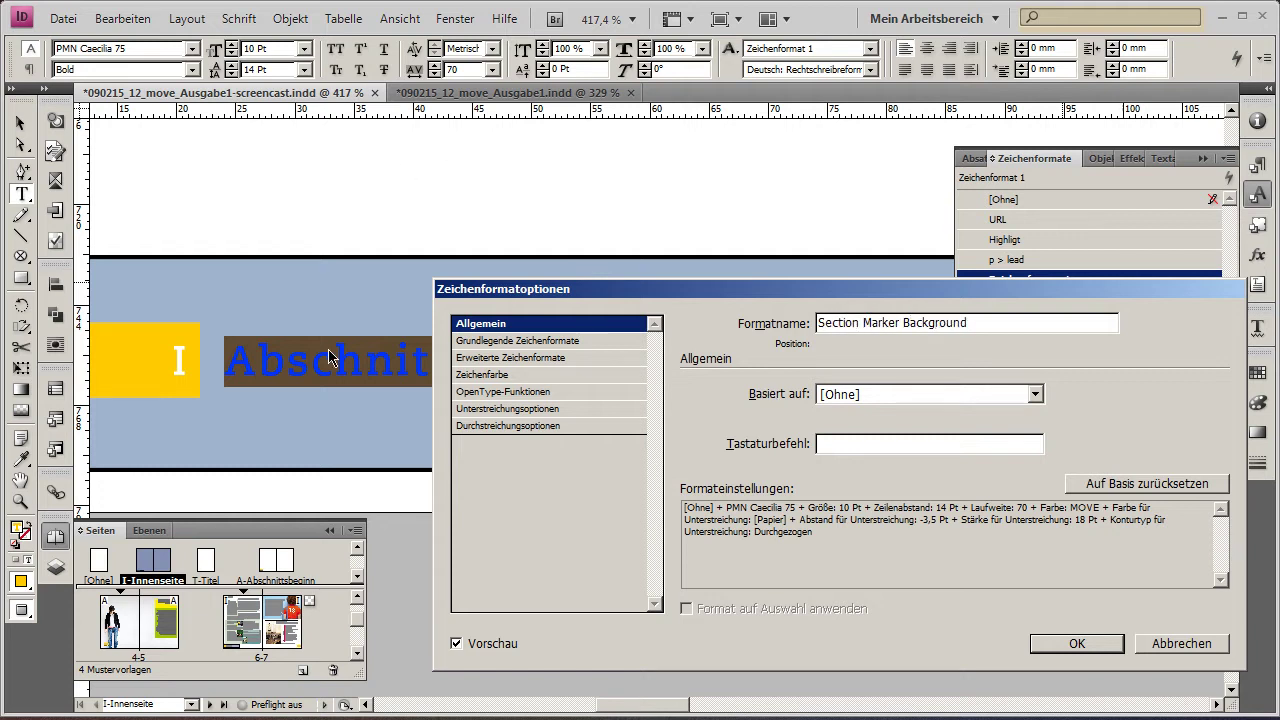
{"action": "left_click", "coordinate": [523, 410]}
{"action": "mouse_move", "coordinate": [586, 289]}
{"action": "left_mouse_down"}
{"action": "mouse_move", "coordinate": [672, 270]}
{"action": "mouse_move", "coordinate": [609, 269]}
{"action": "left_mouse_up"}
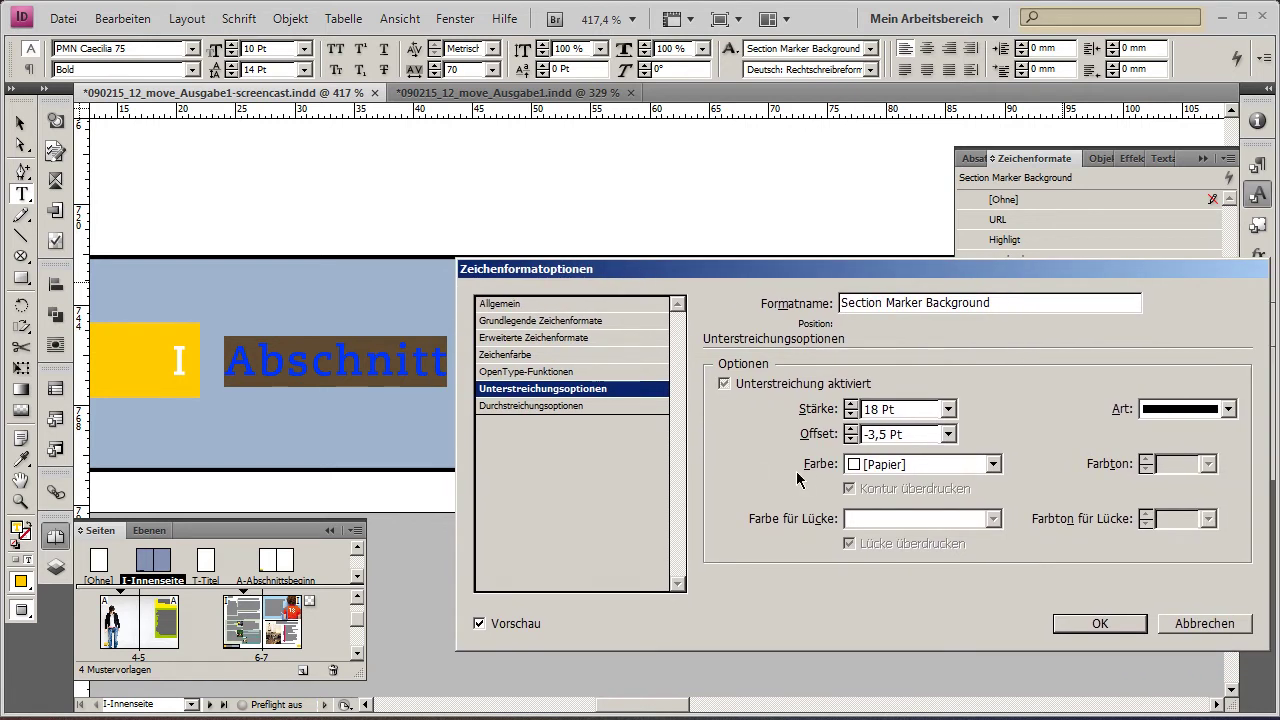
{"action": "left_click", "coordinate": [783, 385]}
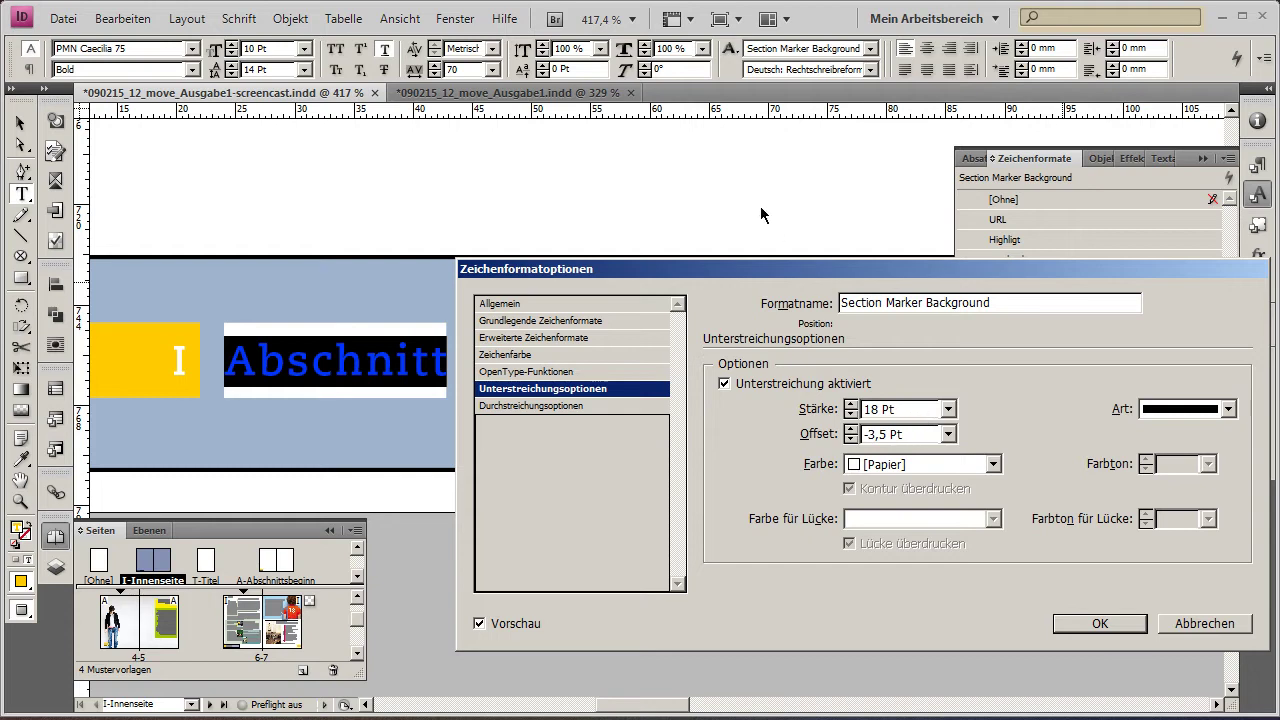
{"action": "left_click_drag", "start_coordinate": [757, 276], "coordinate": [768, 230]}
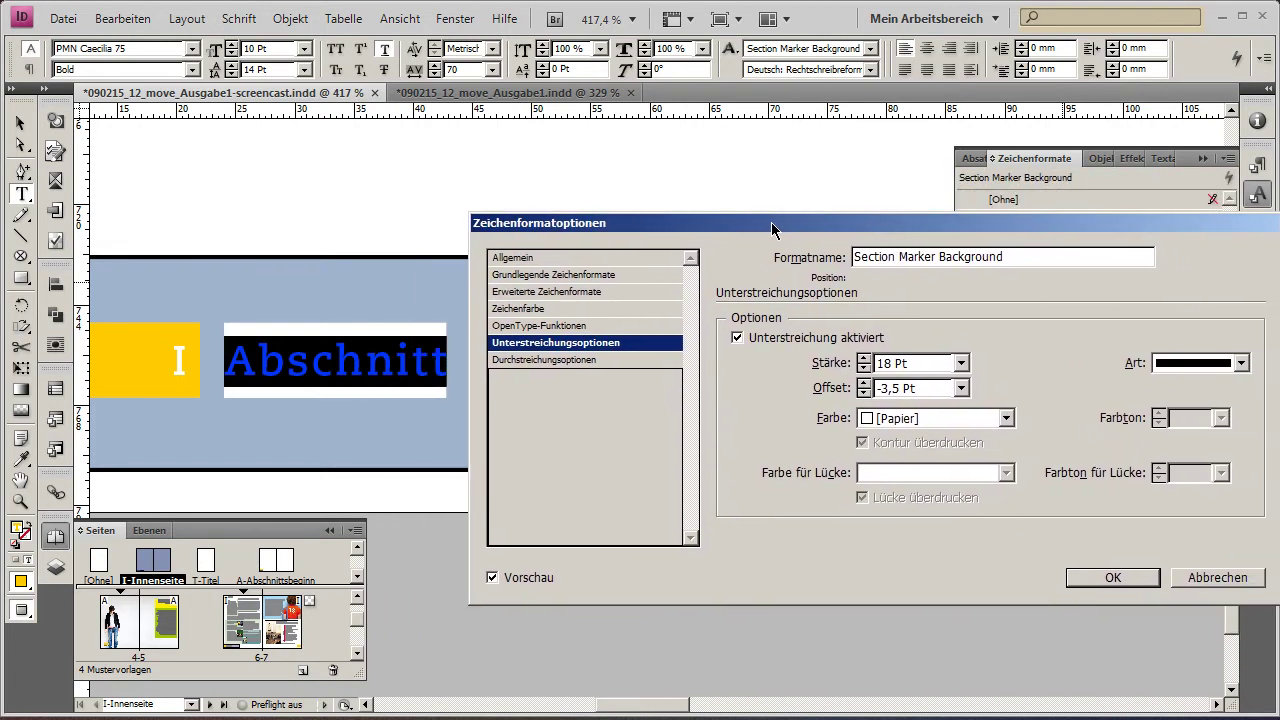
{"action": "double_click", "coordinate": [912, 364]}
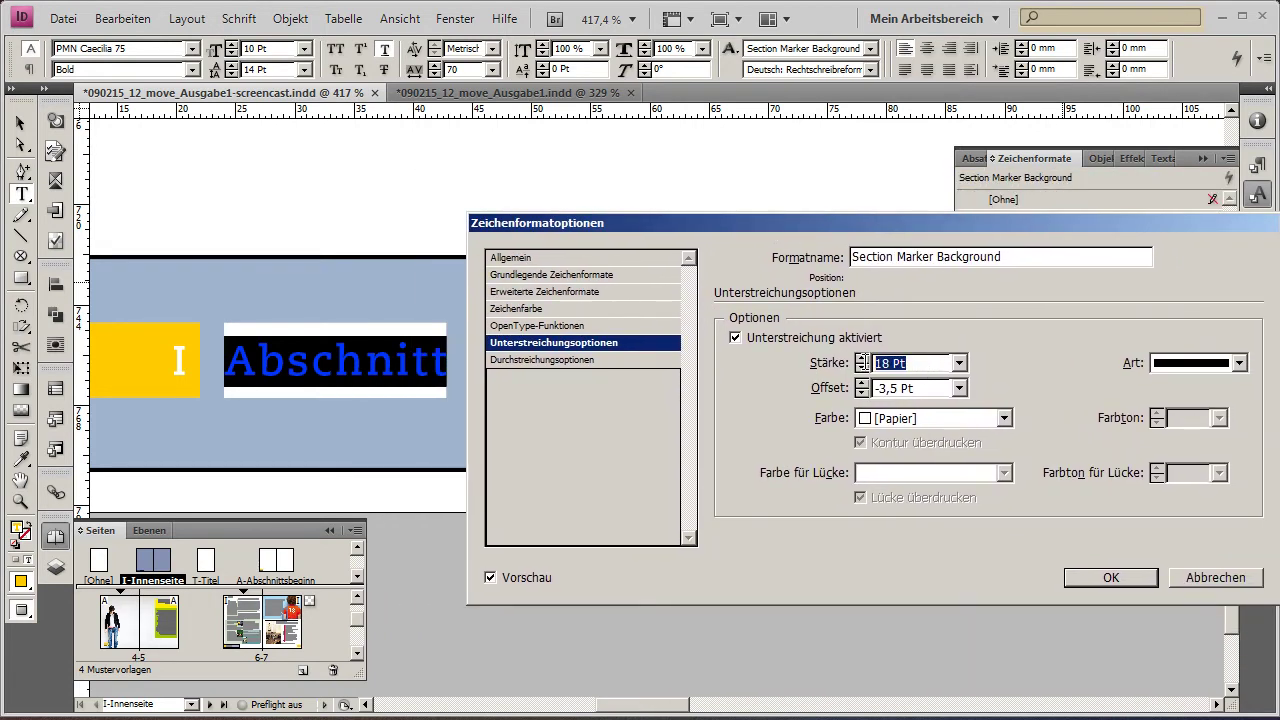
{"action": "left_click", "coordinate": [910, 397]}
{"action": "left_click", "coordinate": [1110, 578]}
Nudge the Abschnitt text frame slightly left toward the yellow 'I' bar.
{"action": "left_click", "coordinate": [21, 124]}
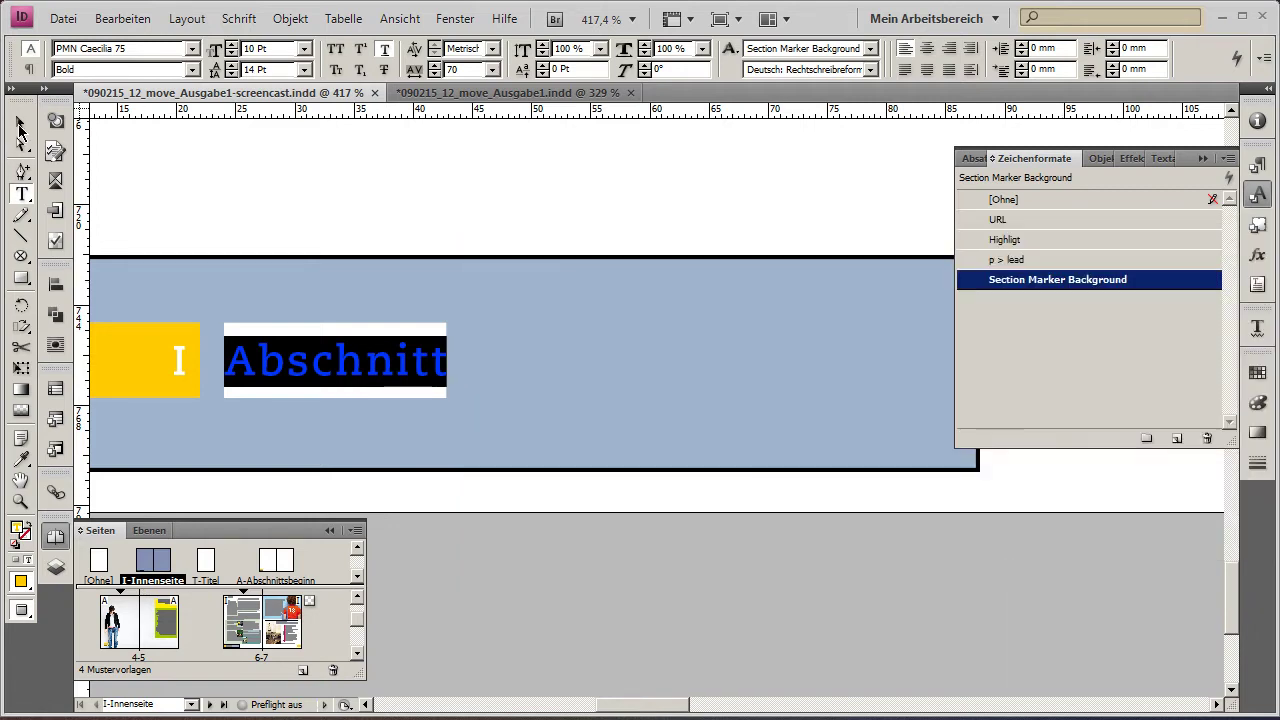
{"action": "left_click", "coordinate": [357, 198]}
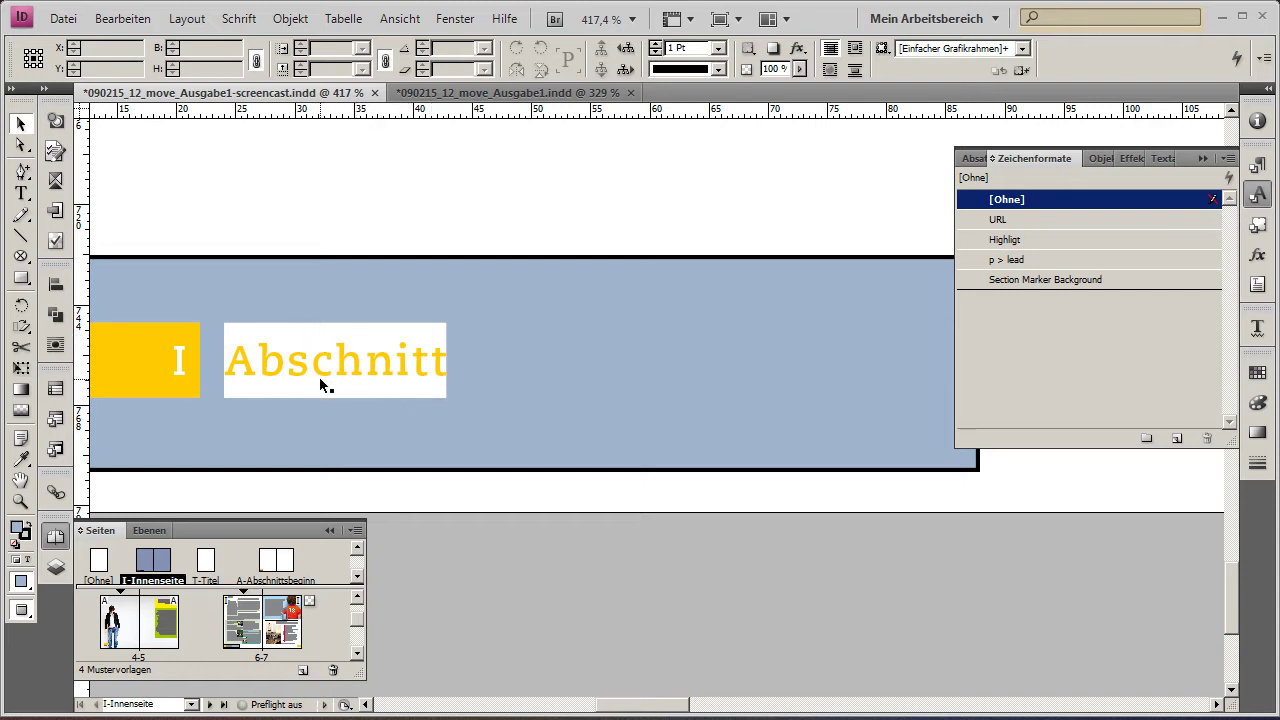
{"action": "left_click", "coordinate": [366, 370]}
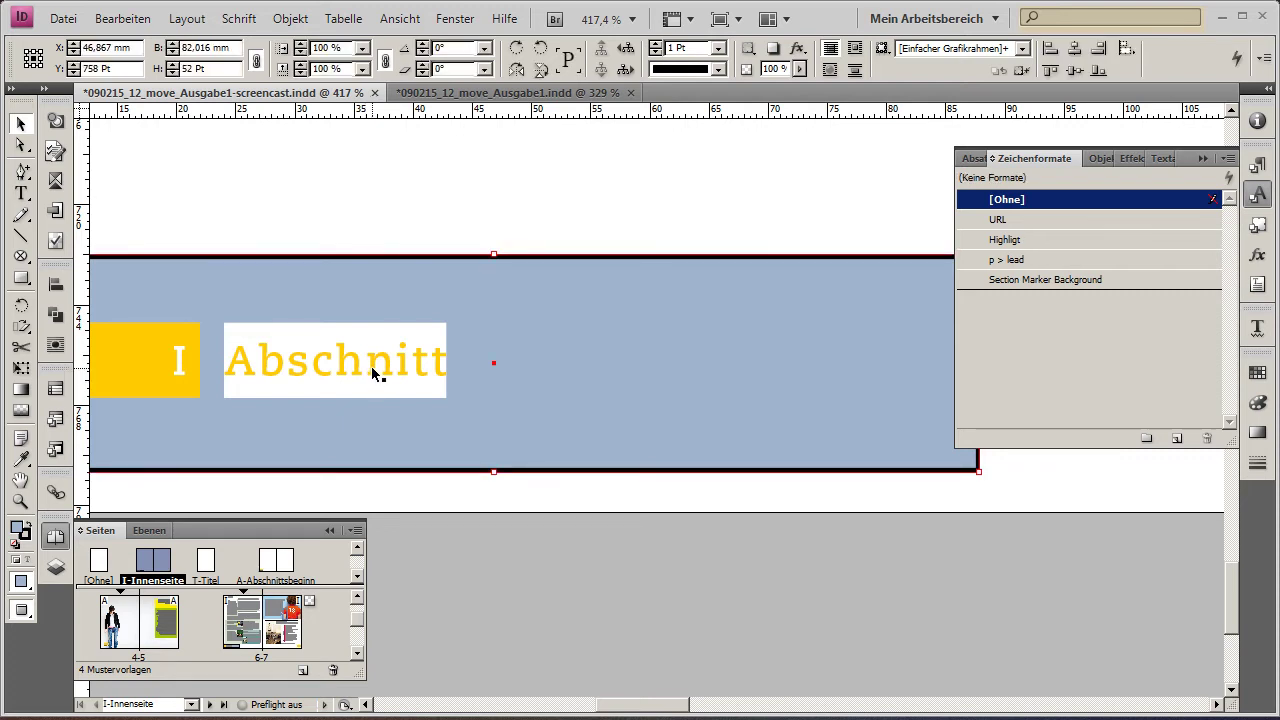
{"action": "left_click", "coordinate": [344, 220]}
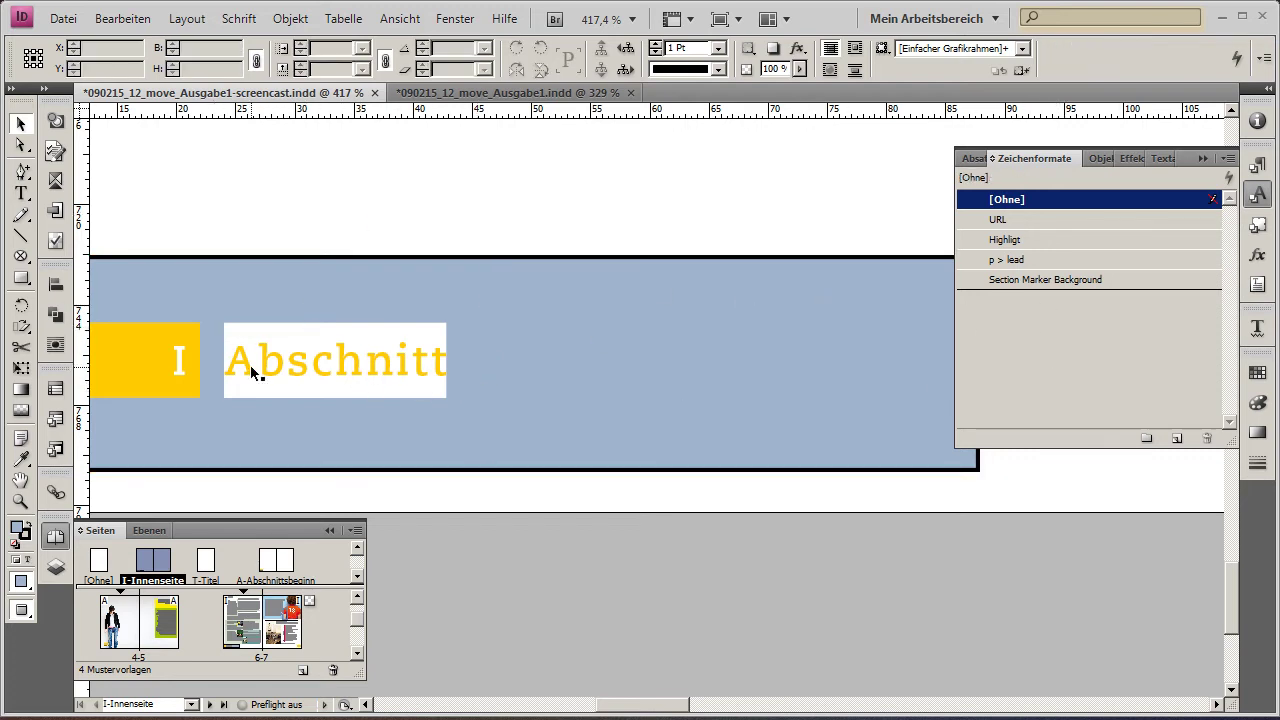
{"action": "left_click", "coordinate": [252, 372]}
{"action": "left_click_drag", "start_coordinate": [306, 369], "coordinate": [292, 369]}
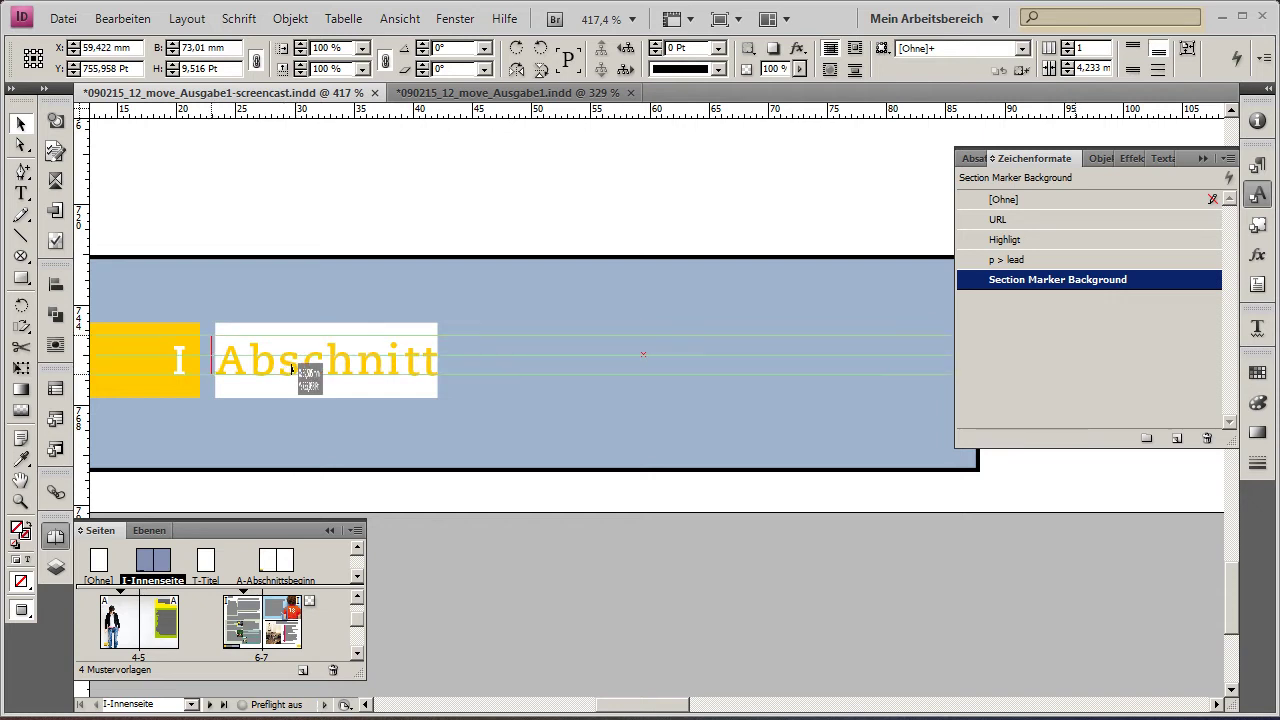
{"action": "left_click", "coordinate": [486, 549]}
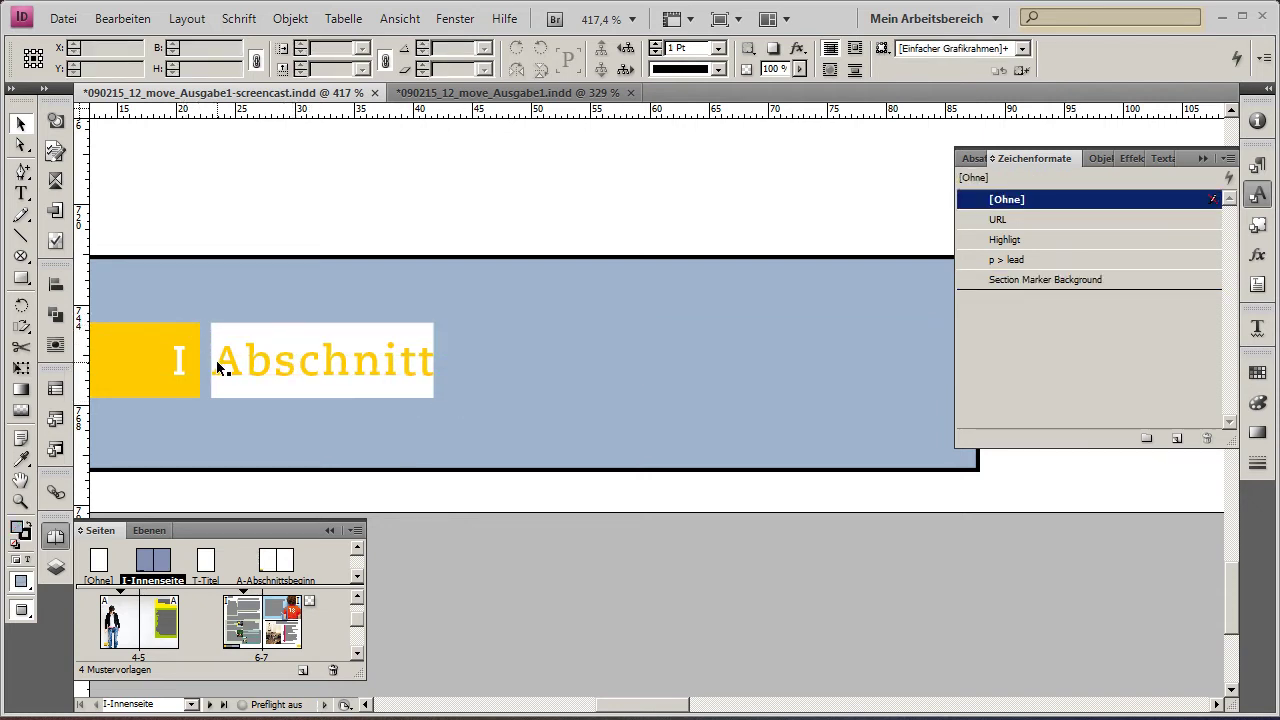
Pad the Abschnitt label text with a space before and after.
{"action": "double_click", "coordinate": [390, 362]}
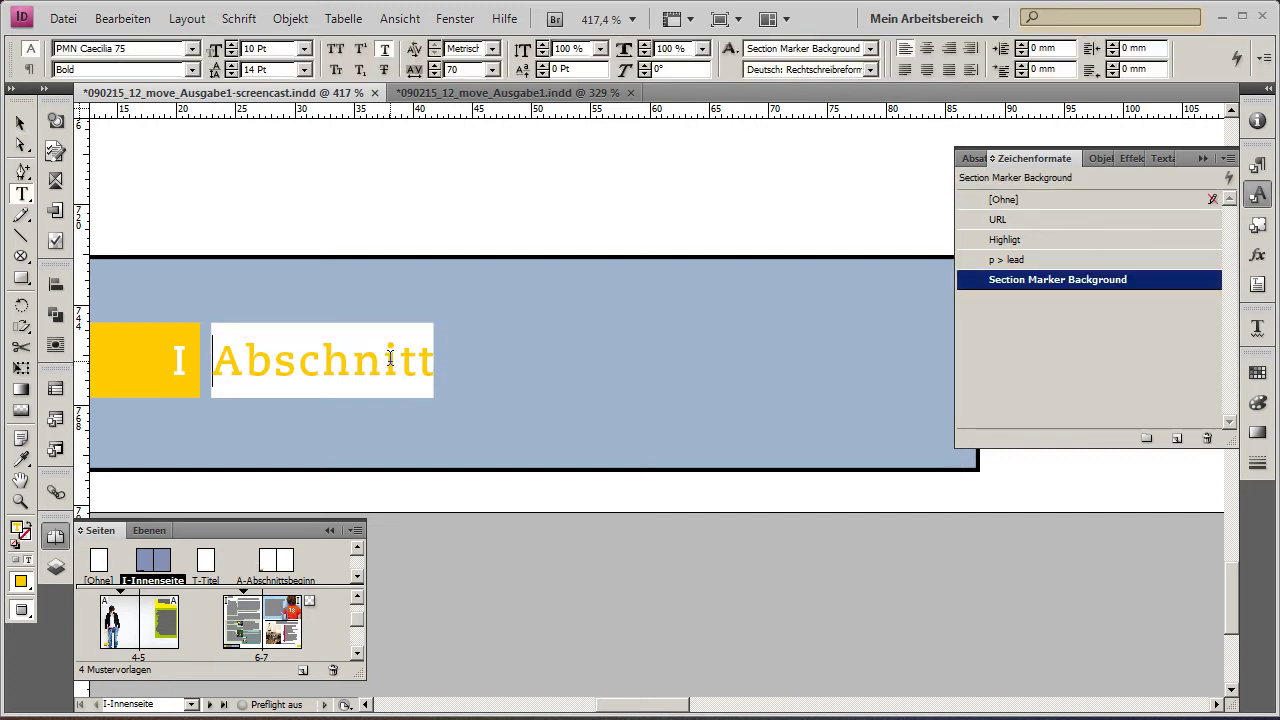
{"action": "key", "text": "End"}
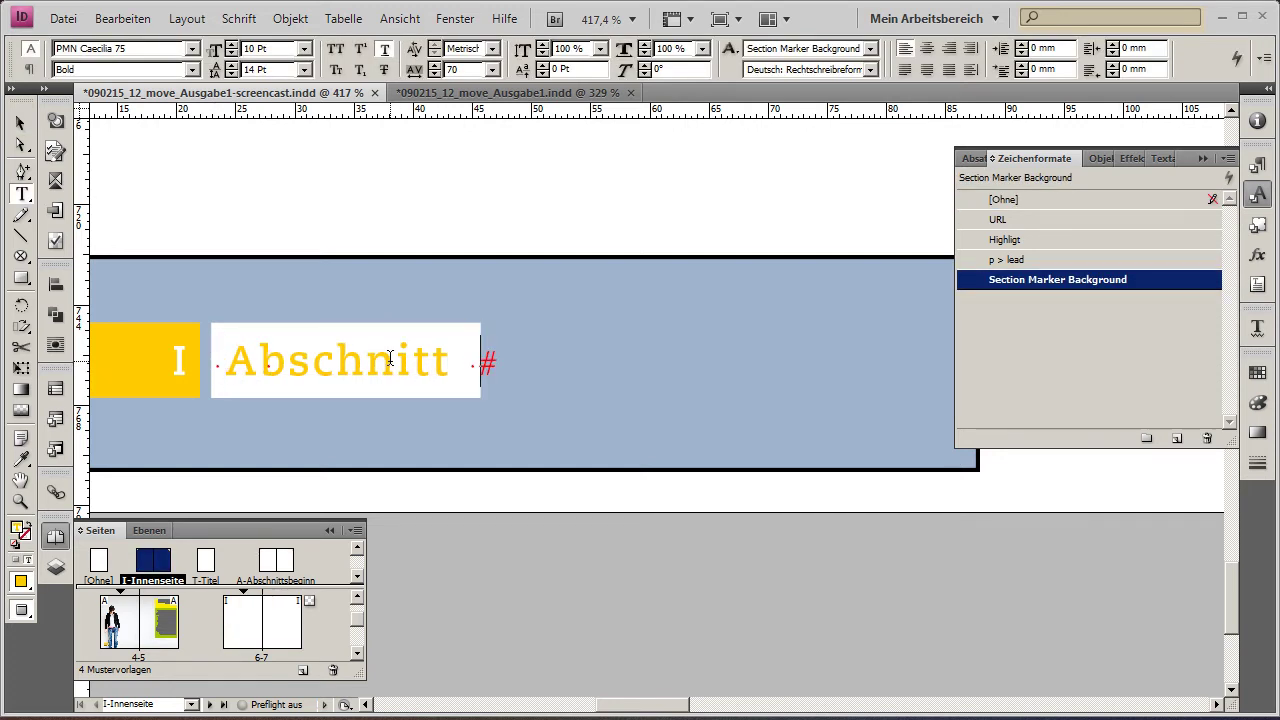
{"action": "key", "text": "shift+Left"}
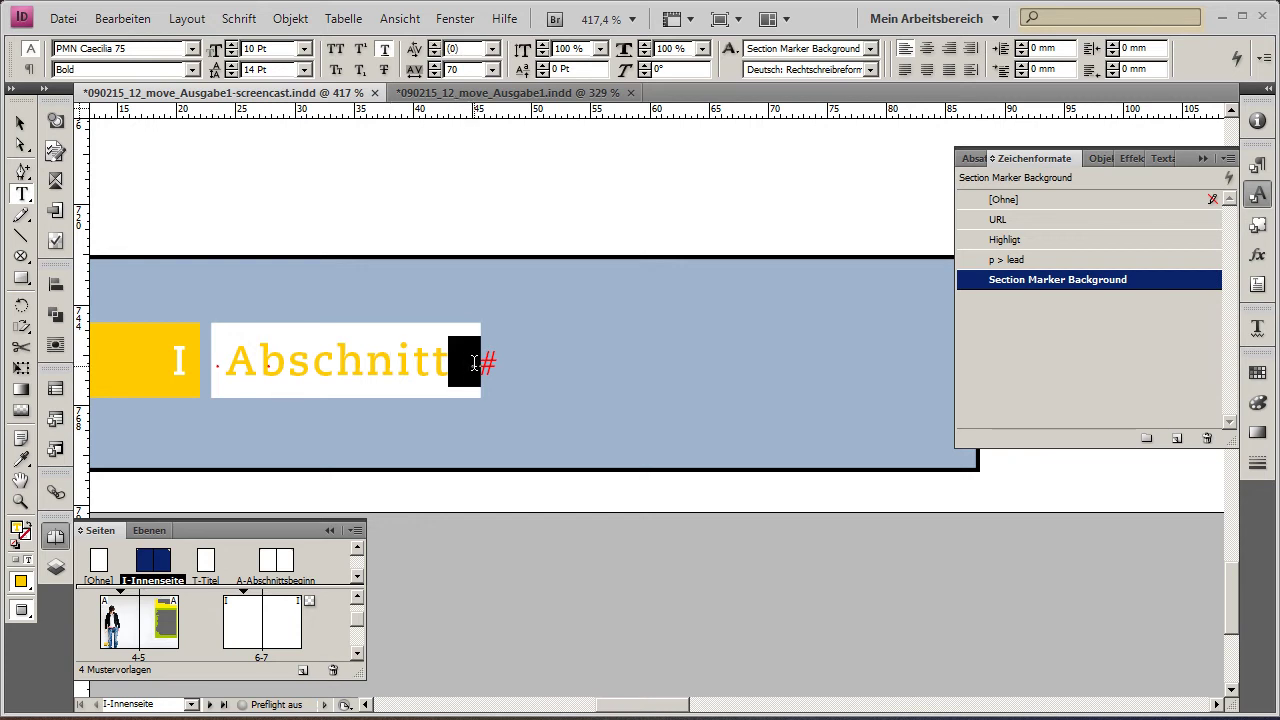
{"action": "key", "text": "BackSpace"}
{"action": "key", "text": "Home"}
{"action": "key", "text": "shift+Right"}
{"action": "left_click", "coordinate": [466, 363]}
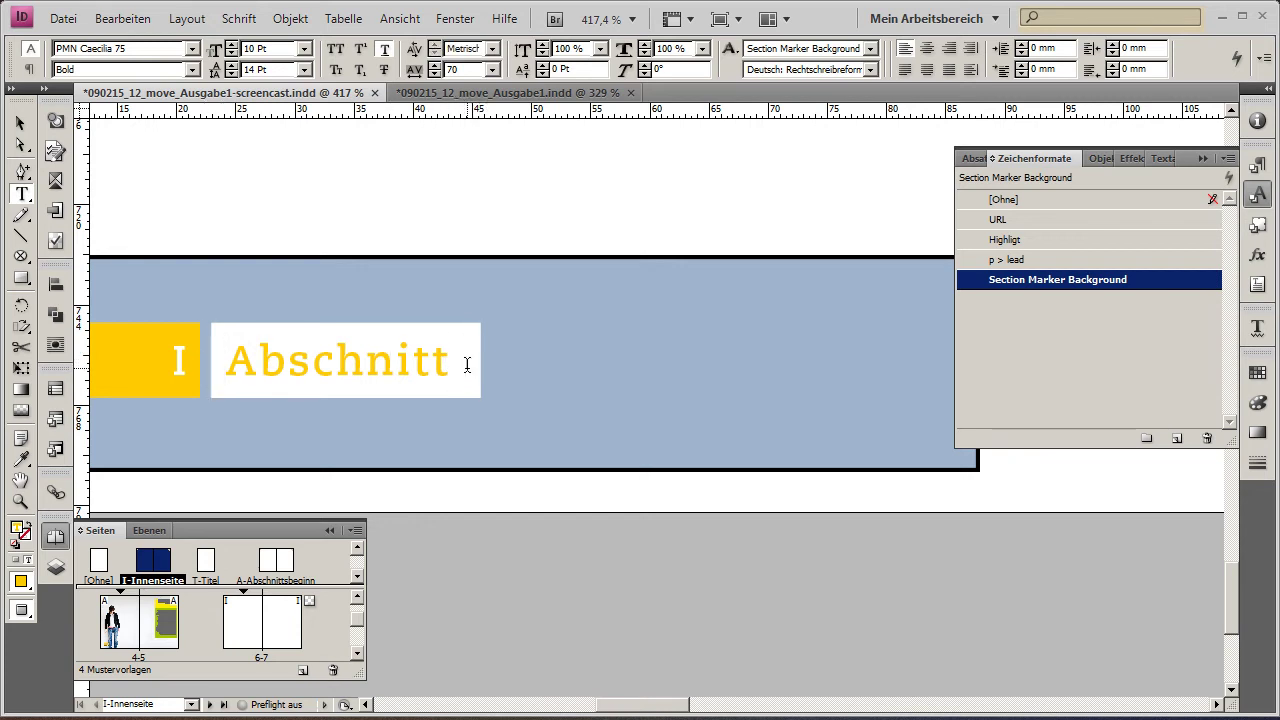
{"action": "key", "text": "Escape"}
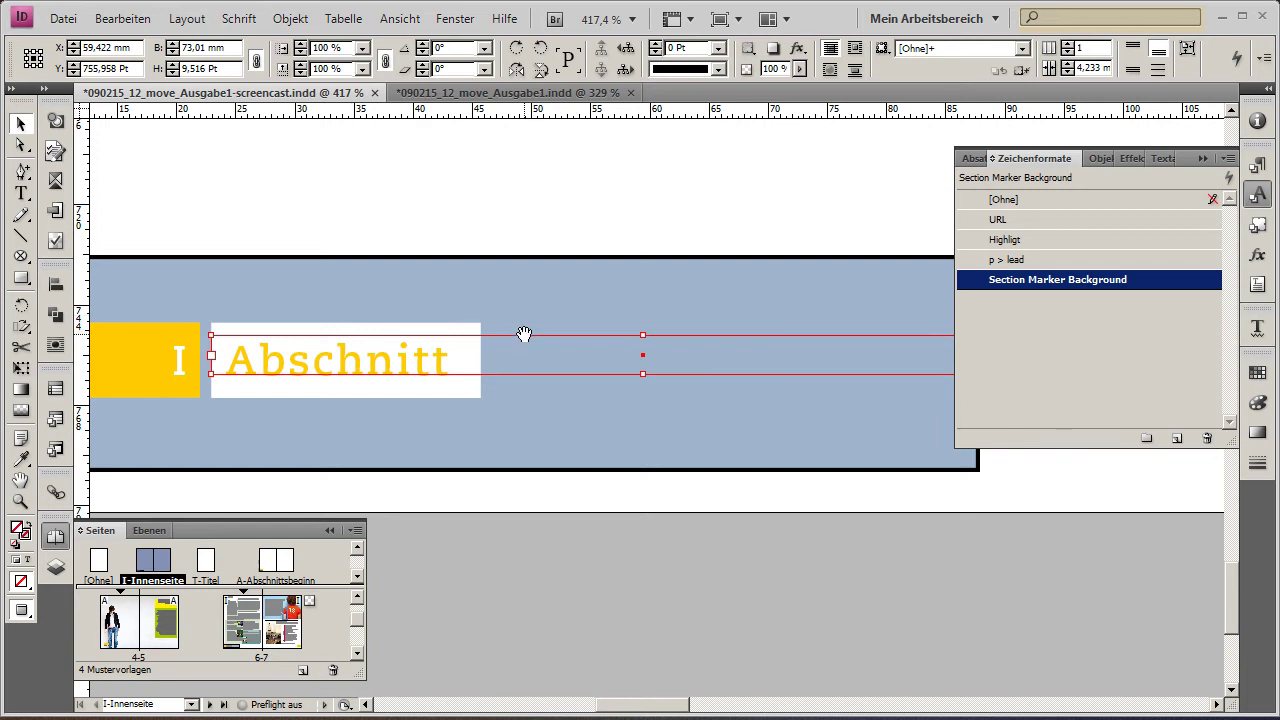
Widen the Abschnitt text frame to the right.
{"action": "left_click_drag", "start_coordinate": [603, 334], "coordinate": [171, 329]}
{"action": "left_click_drag", "start_coordinate": [562, 343], "coordinate": [857, 349]}
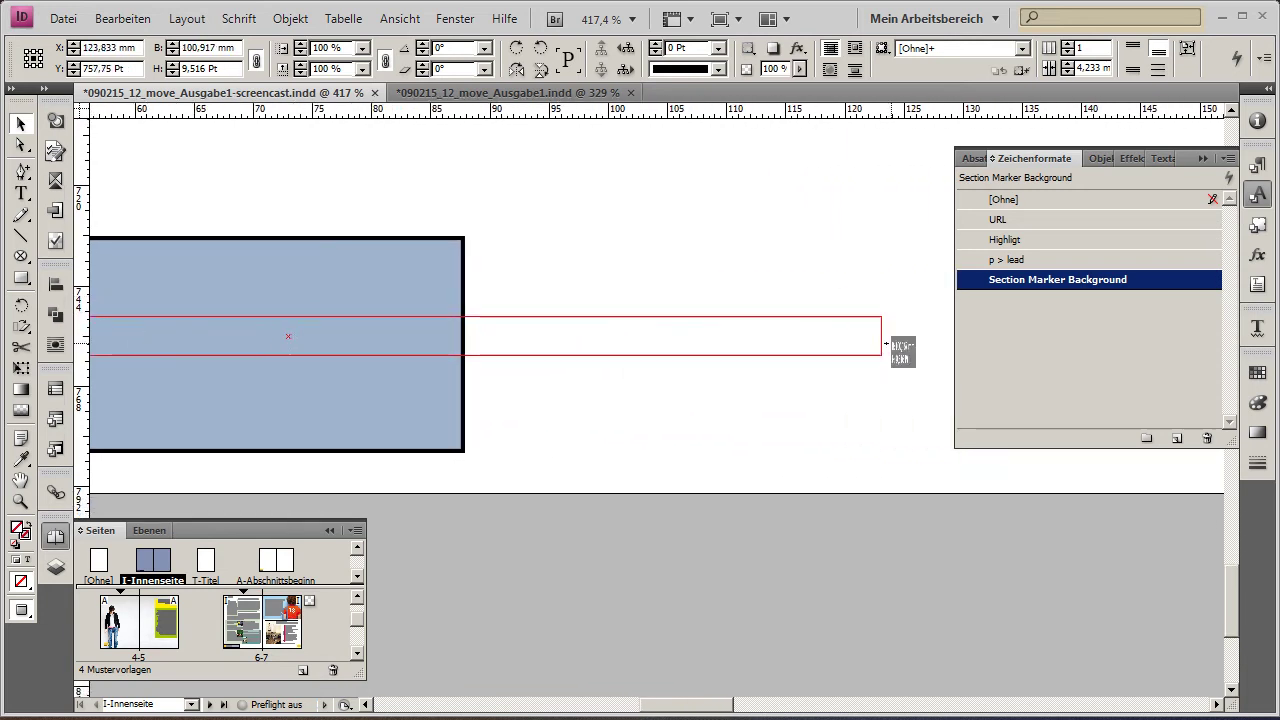
{"action": "scroll", "coordinate": [443, 363], "scroll_direction": "left", "scroll_amount": 5}
{"action": "left_click_drag", "start_coordinate": [482, 364], "coordinate": [380, 371]}
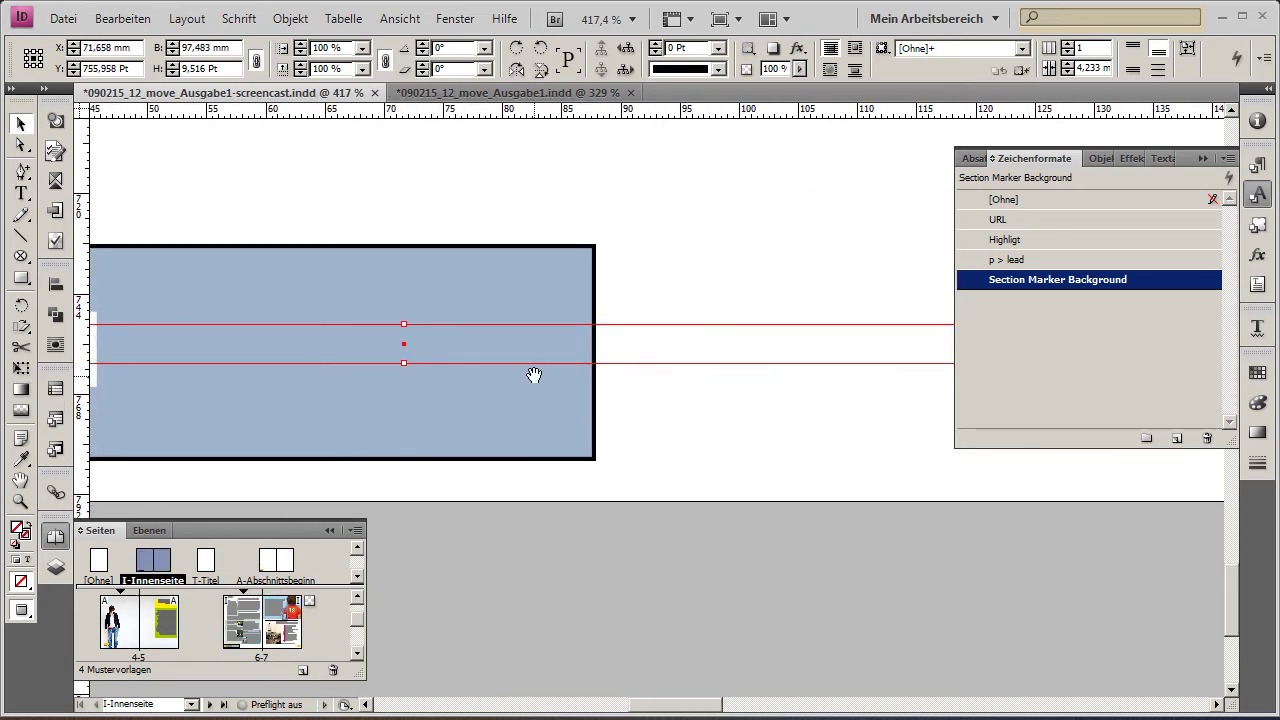
Delete the blue background rectangle from the master.
{"action": "left_click", "coordinate": [431, 283]}
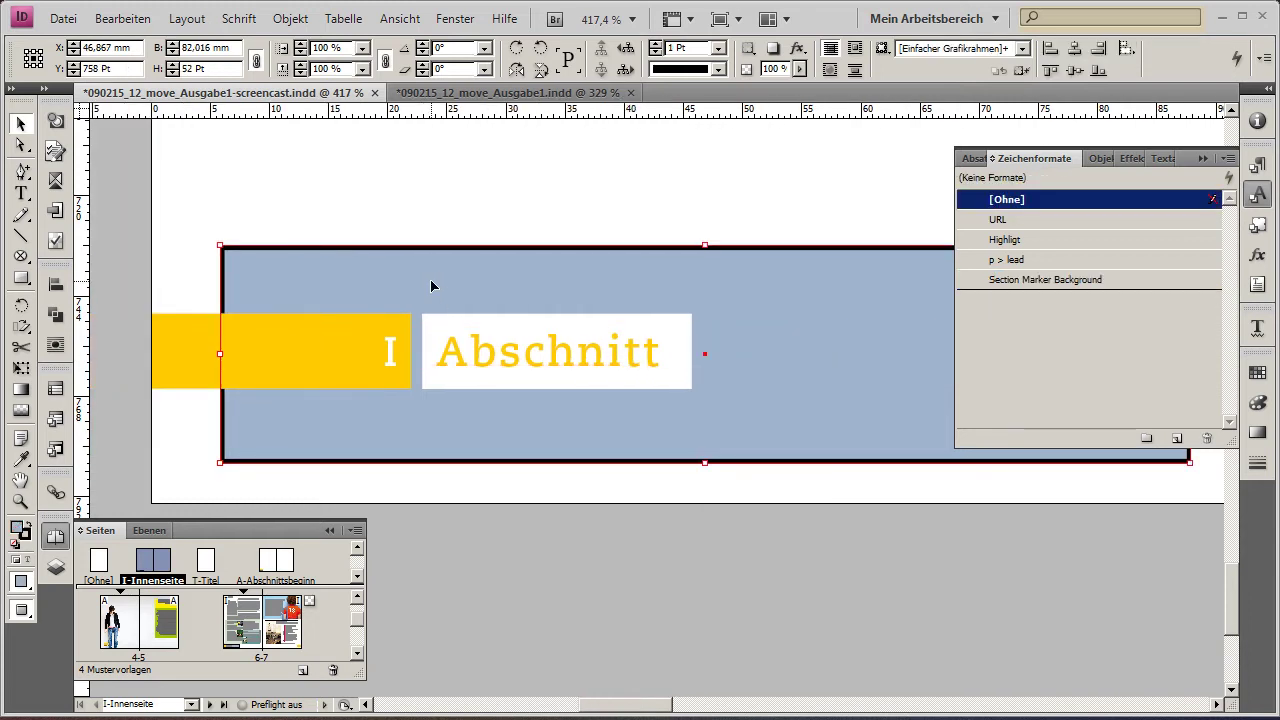
{"action": "key", "text": "Delete"}
{"action": "left_click_drag", "start_coordinate": [370, 193], "coordinate": [602, 443]}
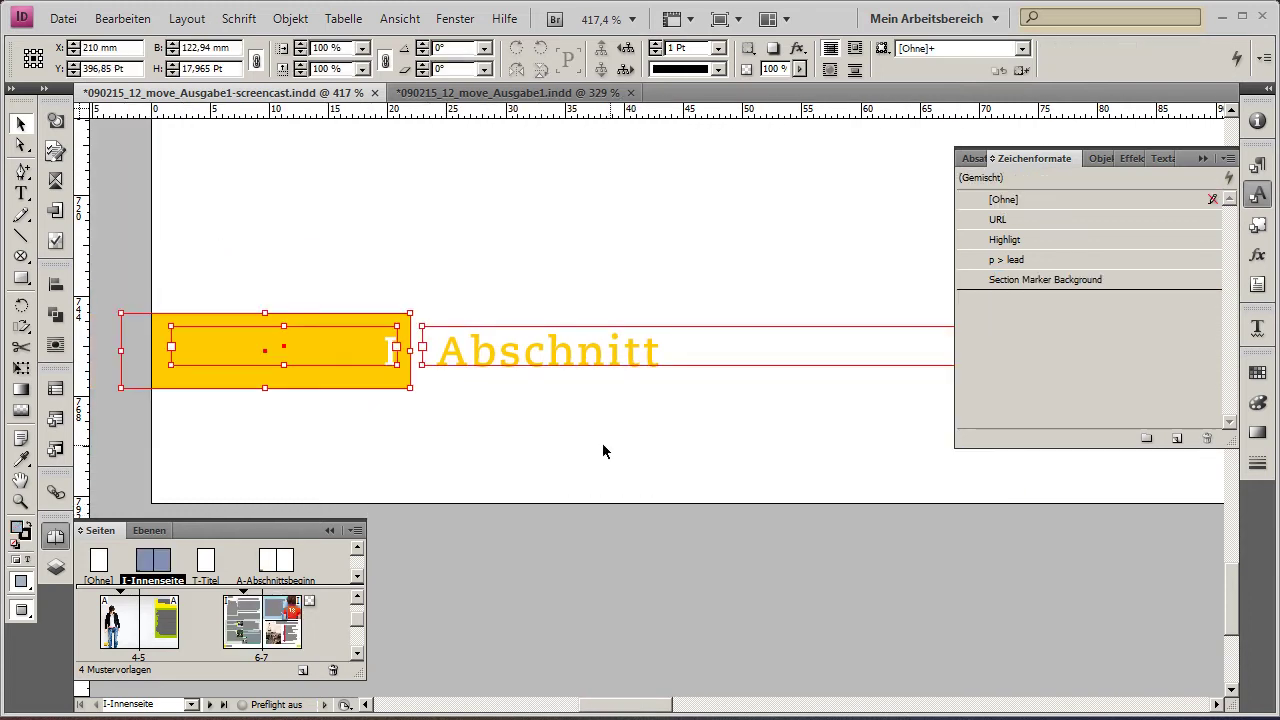
{"action": "key", "text": "ctrl+minus"}
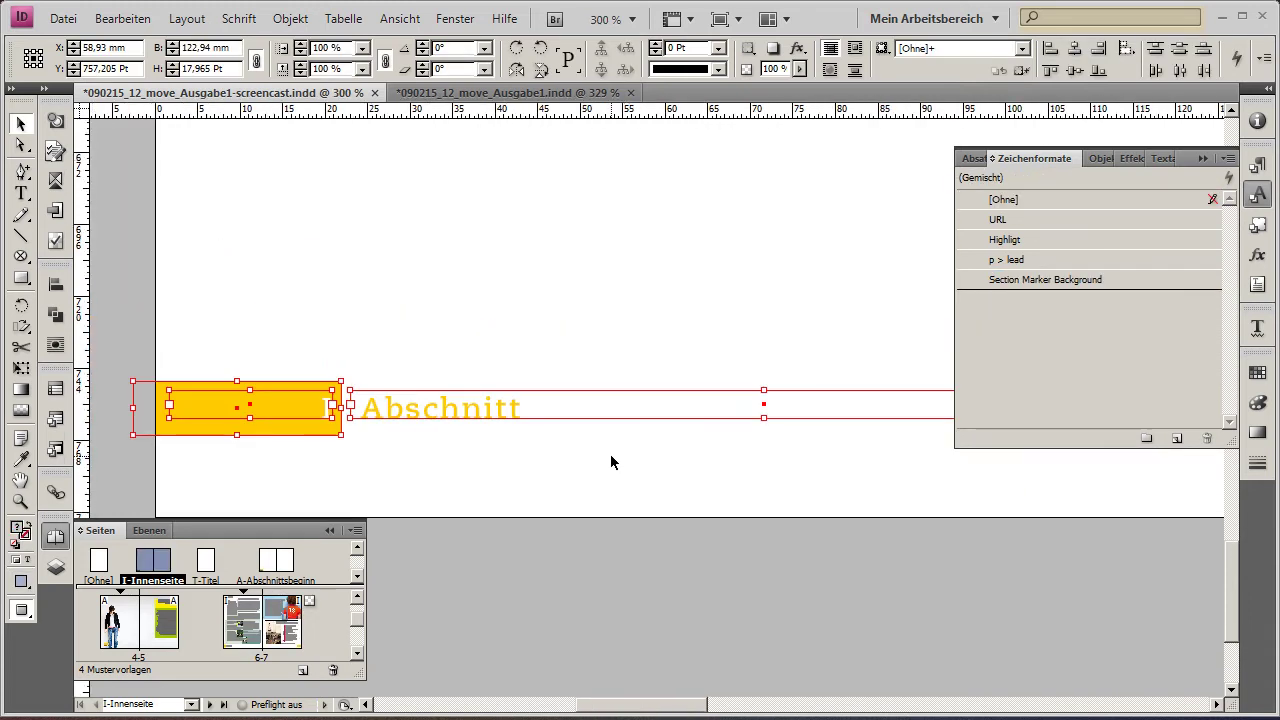
{"action": "left_click", "coordinate": [258, 482]}
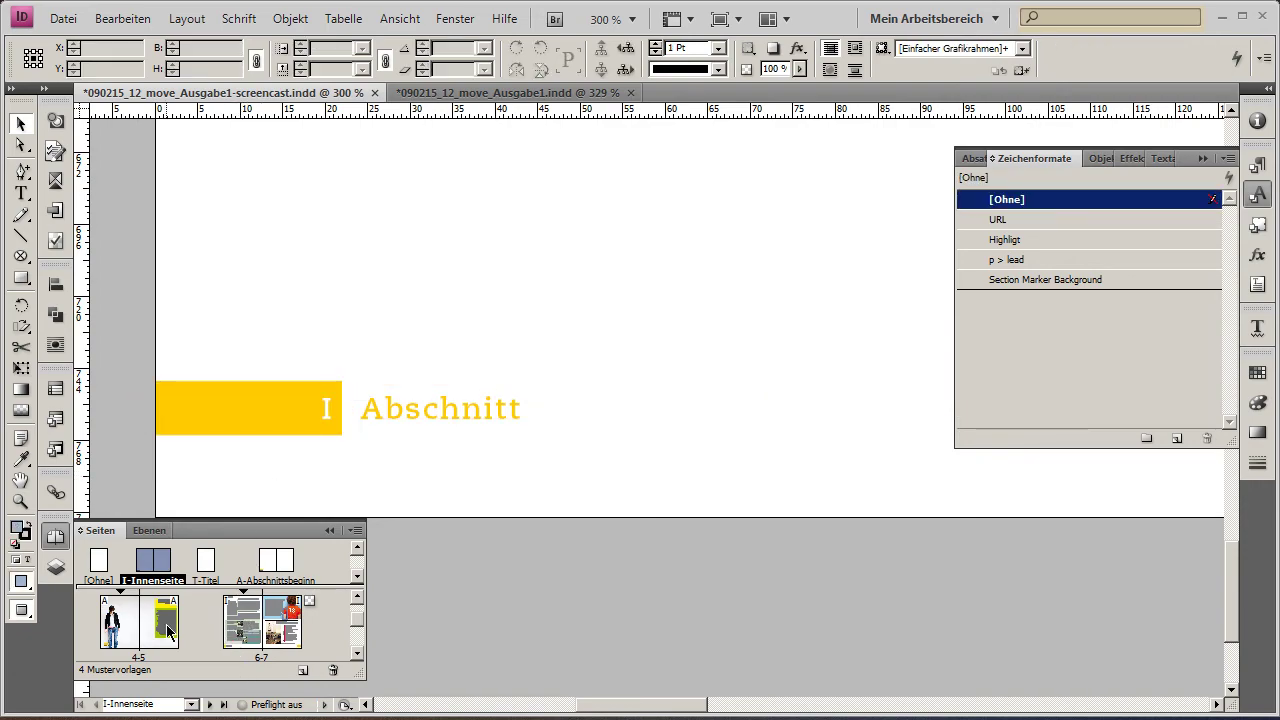
Go to spread 6-7 and scroll through the following pages' section markers.
{"action": "double_click", "coordinate": [236, 628]}
{"action": "left_click_drag", "start_coordinate": [394, 517], "coordinate": [466, 251]}
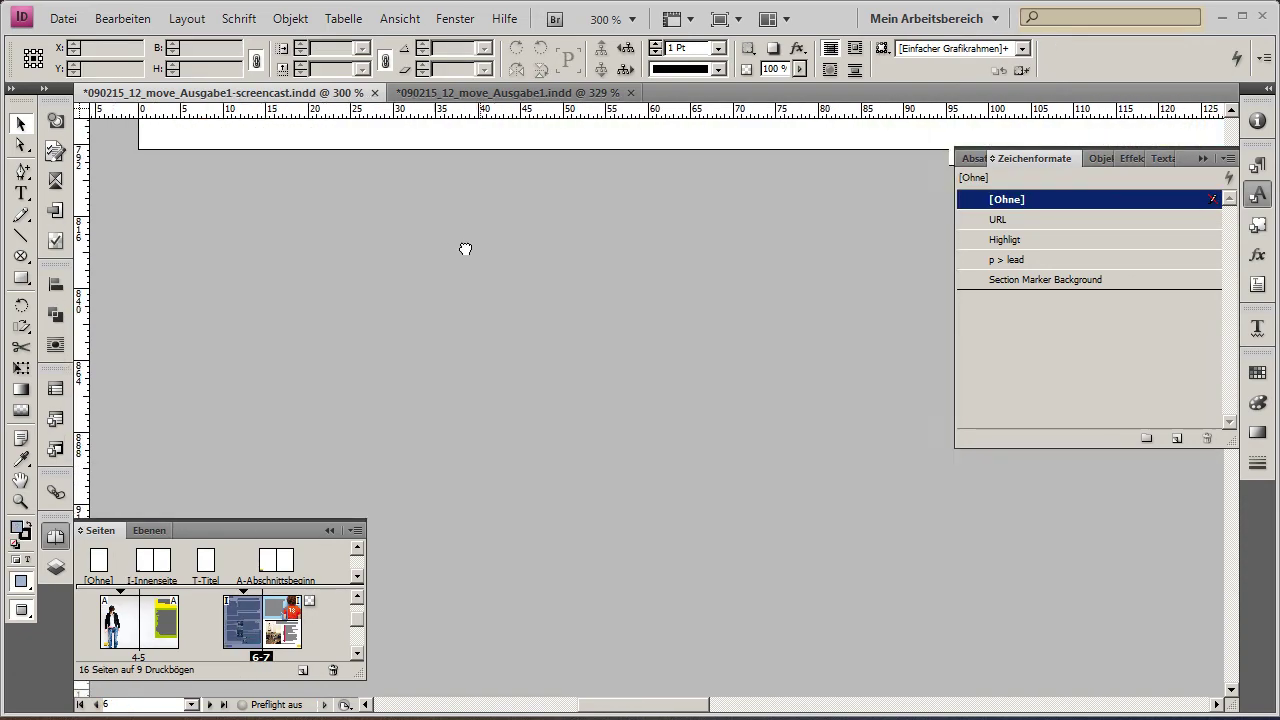
{"action": "scroll", "coordinate": [502, 273], "scroll_direction": "down", "scroll_amount": 5}
{"action": "scroll", "coordinate": [502, 273], "scroll_direction": "down", "scroll_amount": 5}
{"action": "scroll", "coordinate": [506, 528], "scroll_direction": "down", "scroll_amount": 5}
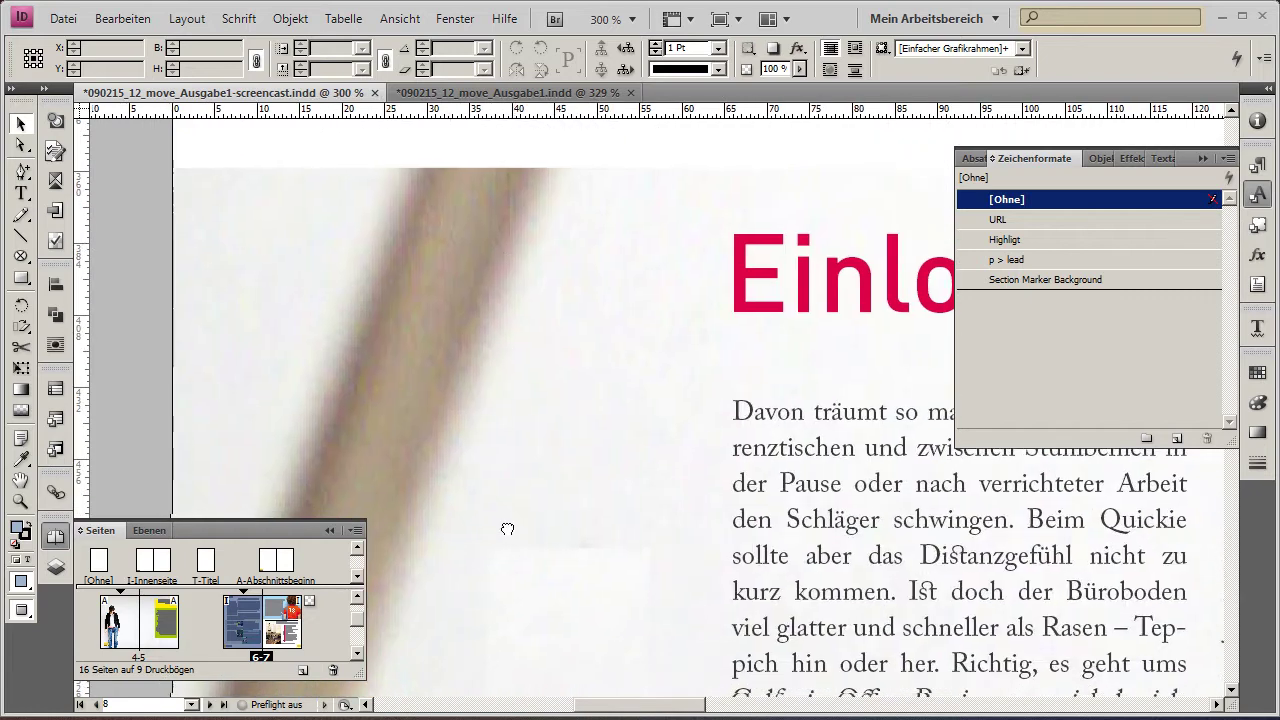
{"action": "scroll", "coordinate": [518, 267], "scroll_direction": "down", "scroll_amount": 5}
{"action": "scroll", "coordinate": [518, 267], "scroll_direction": "down", "scroll_amount": 5}
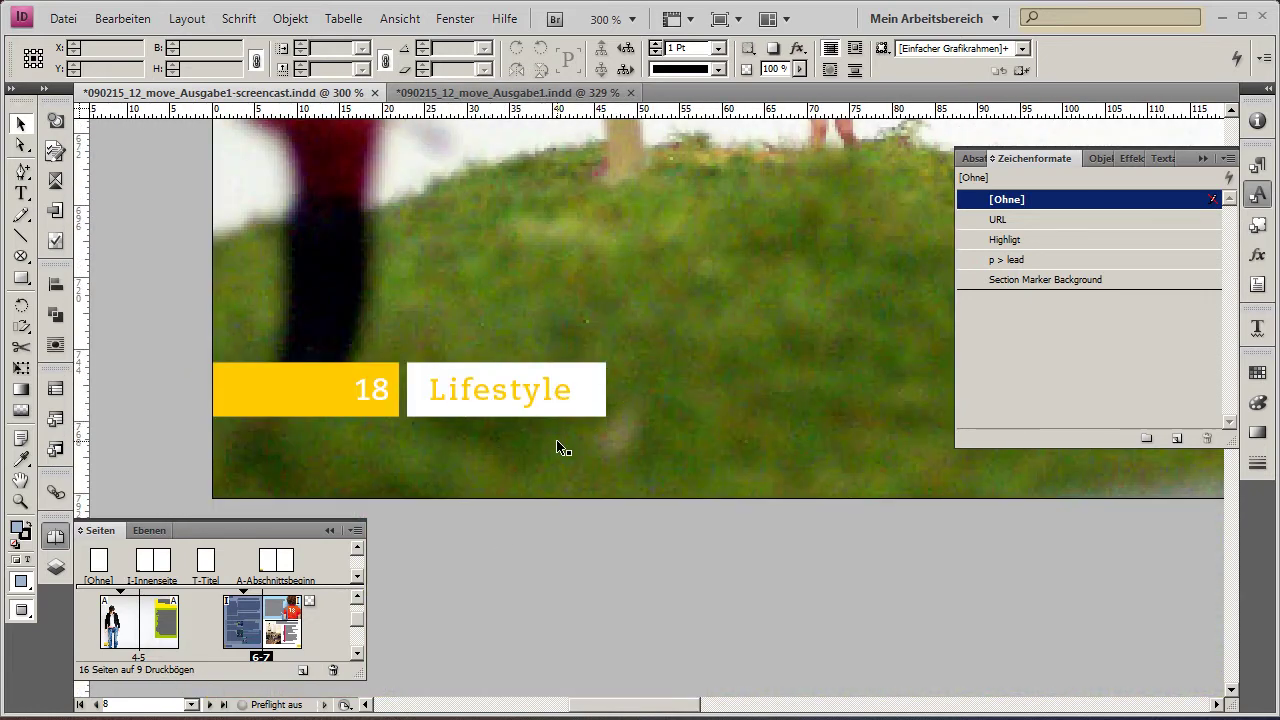
Zoom out and scroll on to inspect the '30 Menschen' marker's white background.
{"action": "left_click_drag", "start_coordinate": [510, 404], "coordinate": [517, 666]}
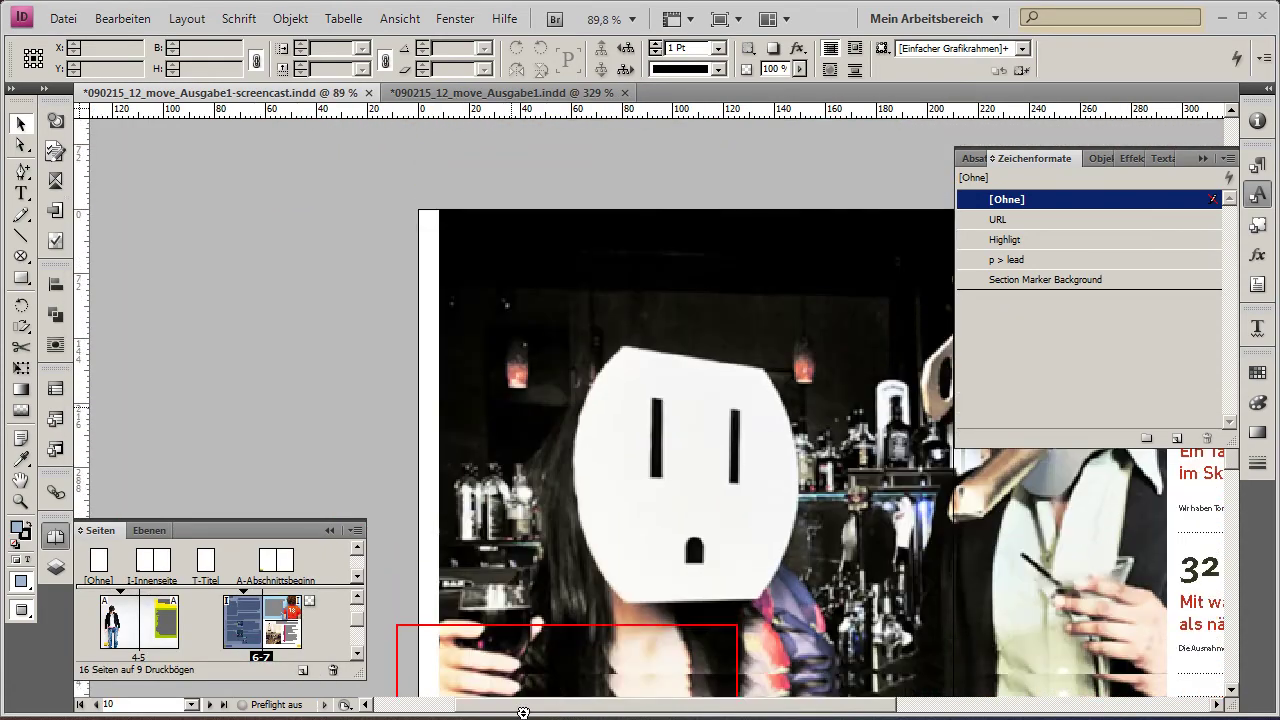
{"action": "scroll", "coordinate": [523, 712], "scroll_direction": "down", "scroll_amount": 5}
{"action": "scroll", "coordinate": [530, 713], "scroll_direction": "down", "scroll_amount": 5}
{"action": "scroll", "coordinate": [540, 714], "scroll_direction": "down", "scroll_amount": 5}
{"action": "scroll", "coordinate": [550, 715], "scroll_direction": "down", "scroll_amount": 5}
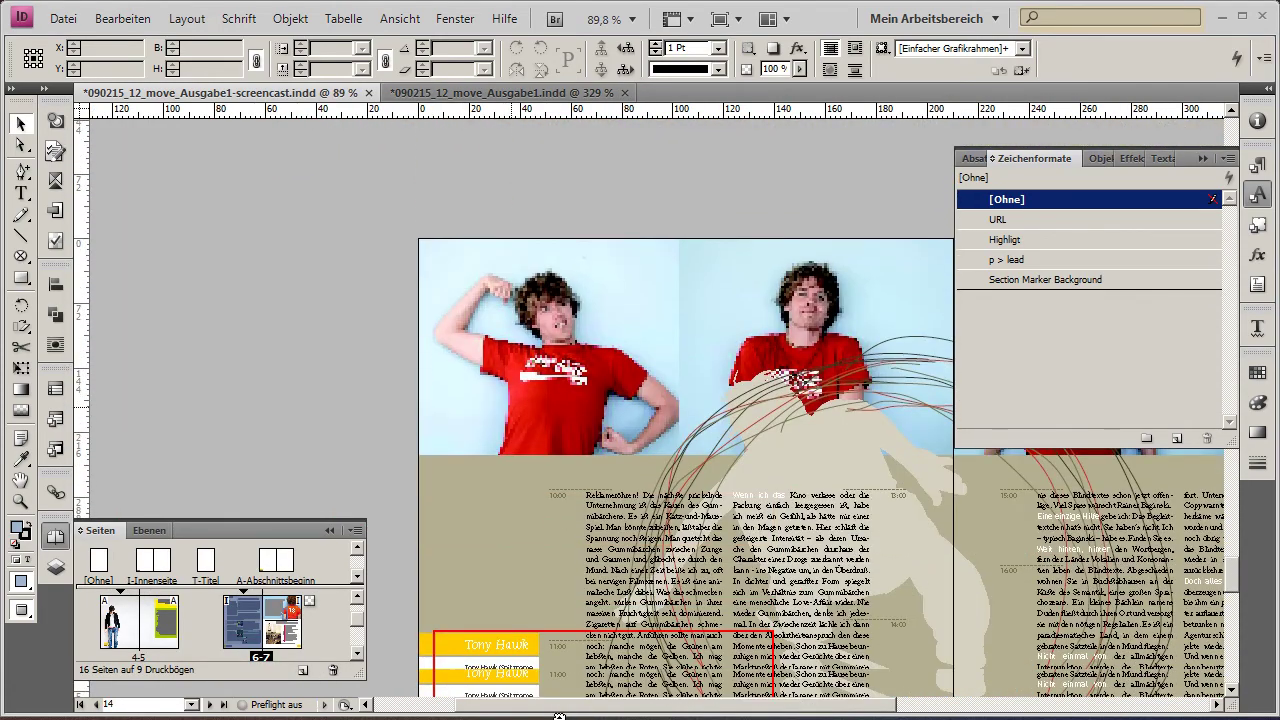
{"action": "scroll", "coordinate": [559, 716], "scroll_direction": "down", "scroll_amount": 3}
{"action": "left_click_drag", "start_coordinate": [514, 543], "coordinate": [500, 445]}
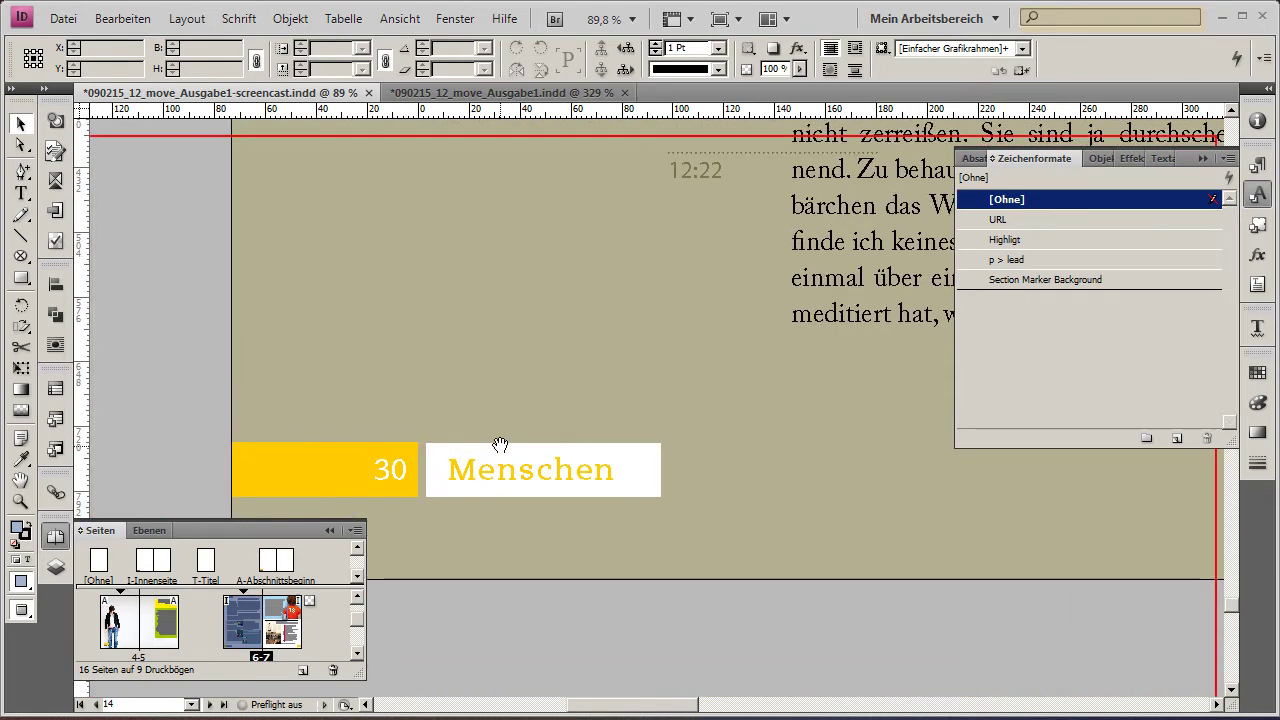
{"action": "scroll", "coordinate": [255, 620], "scroll_direction": "down", "scroll_amount": 2}
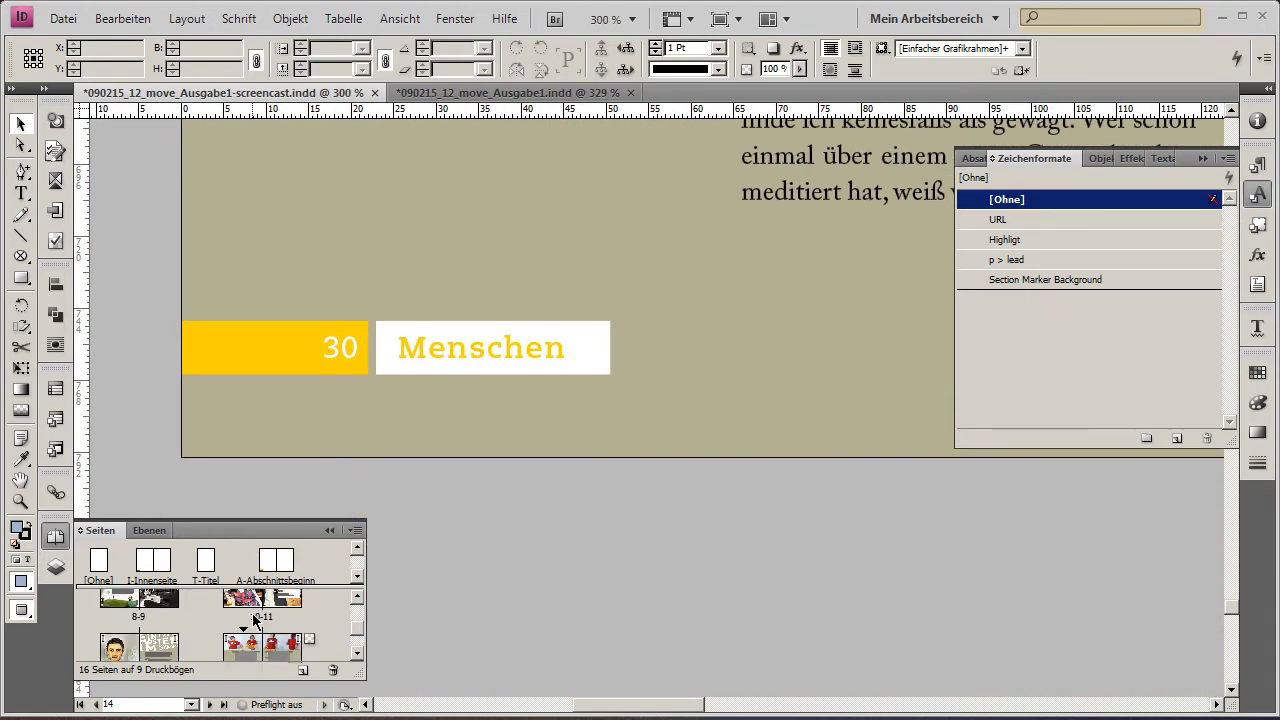
Change the section marker of the page-30 section on spread 14-15 to 'Menschen & Design'.
{"action": "scroll", "coordinate": [255, 625], "scroll_direction": "down", "scroll_amount": 2}
{"action": "double_click", "coordinate": [250, 635]}
{"action": "right_click", "coordinate": [245, 638]}
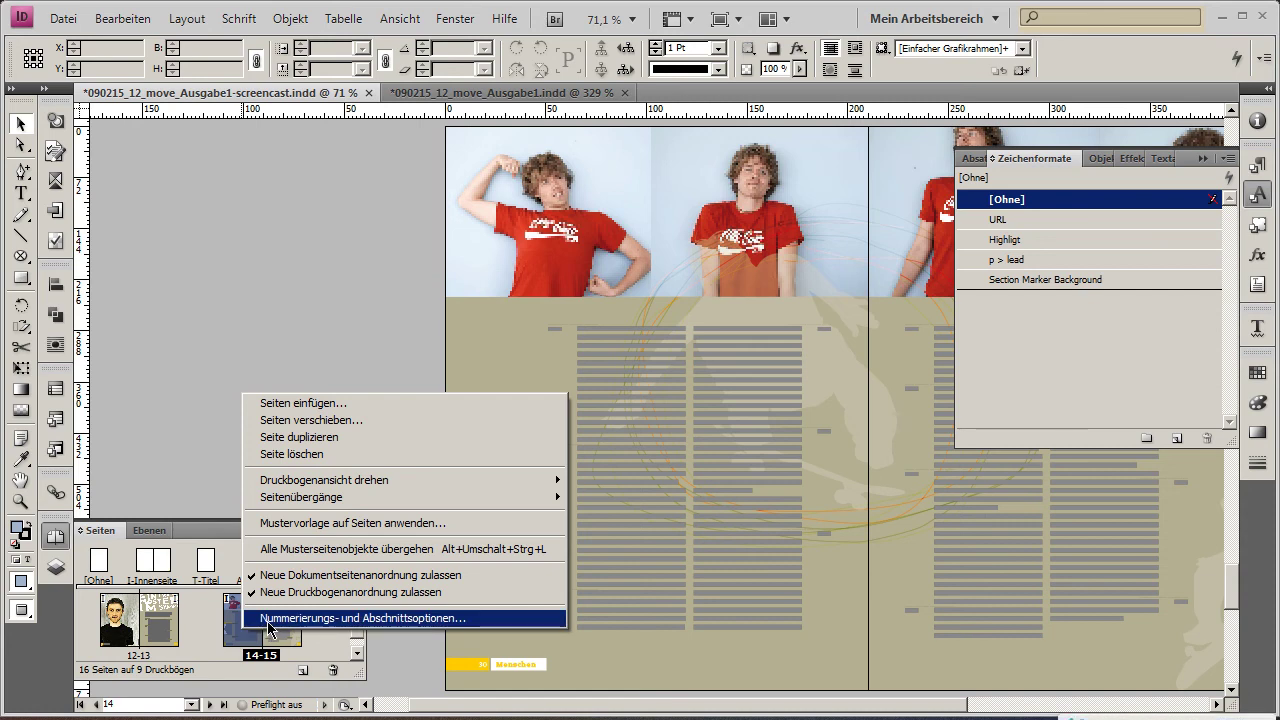
{"action": "left_click", "coordinate": [300, 617]}
{"action": "left_click", "coordinate": [862, 382]}
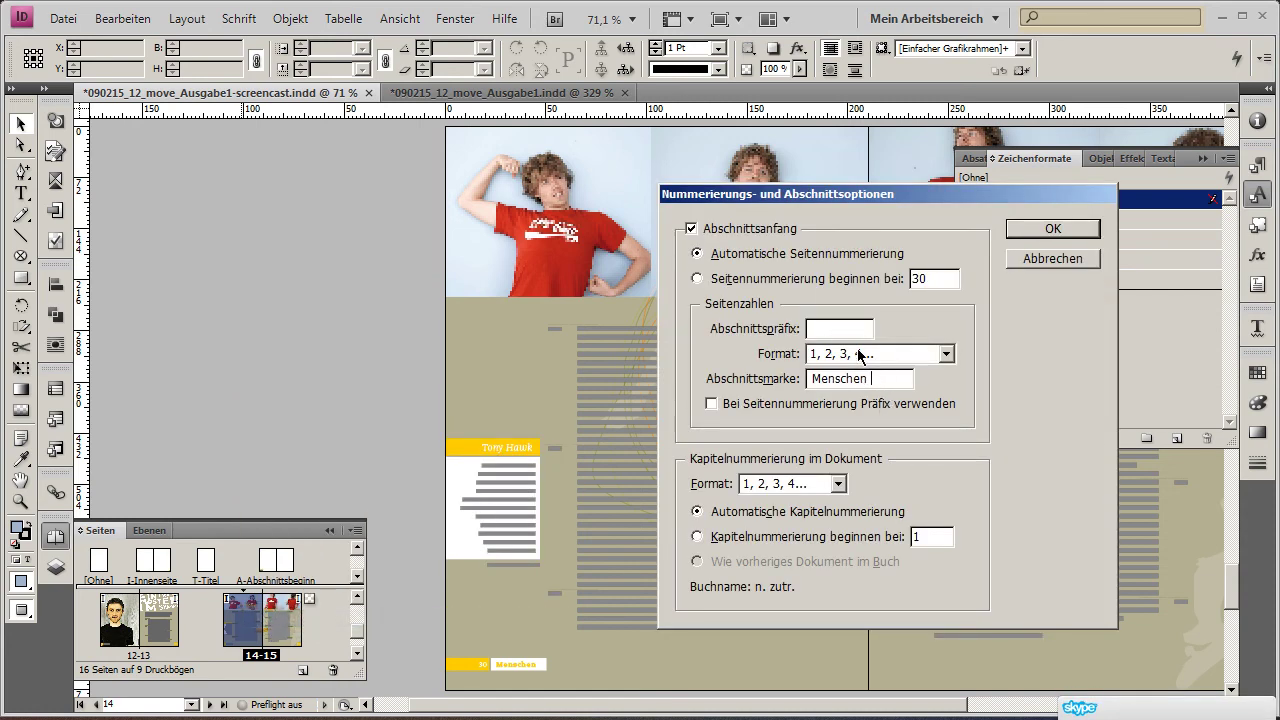
{"action": "type", "text": "sign"}
{"action": "key", "text": "Return"}
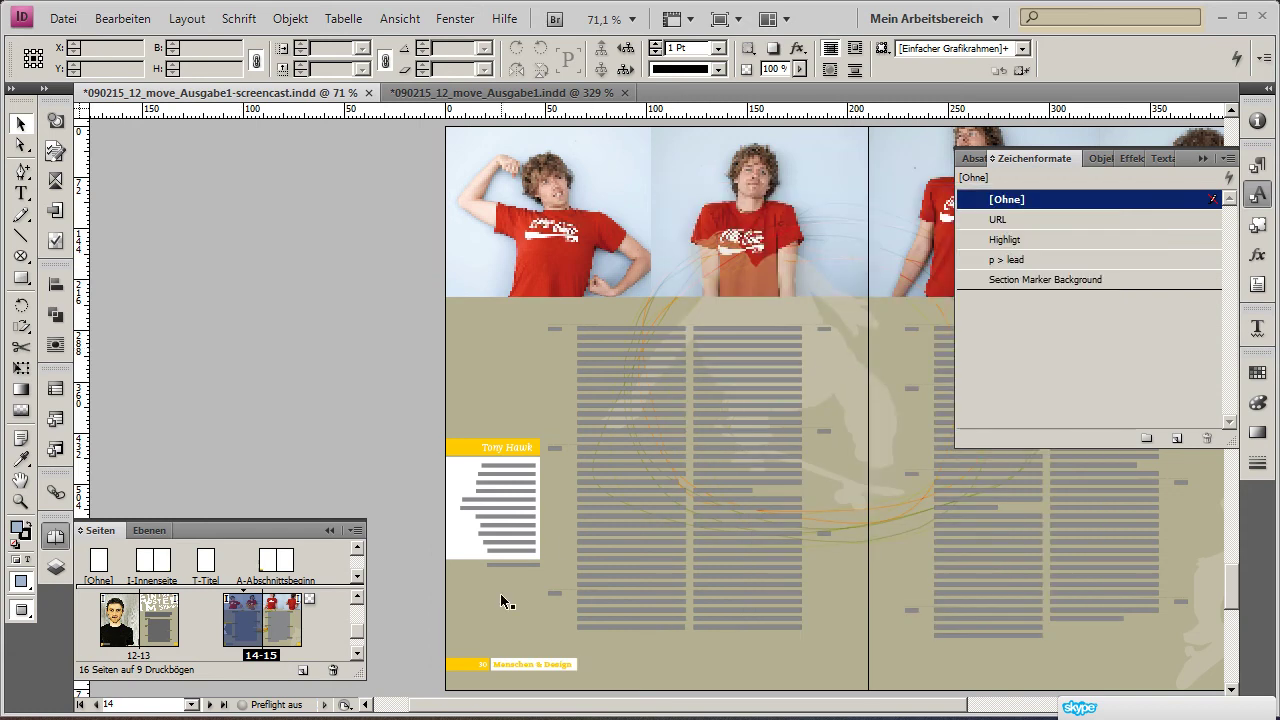
Zoom and pan to the '30 Menschen & Design' footer to check its white box spans the title.
{"action": "left_click_drag", "start_coordinate": [505, 663], "coordinate": [436, 686]}
{"action": "scroll", "coordinate": [436, 686], "scroll_direction": "up", "scroll_amount": 8}
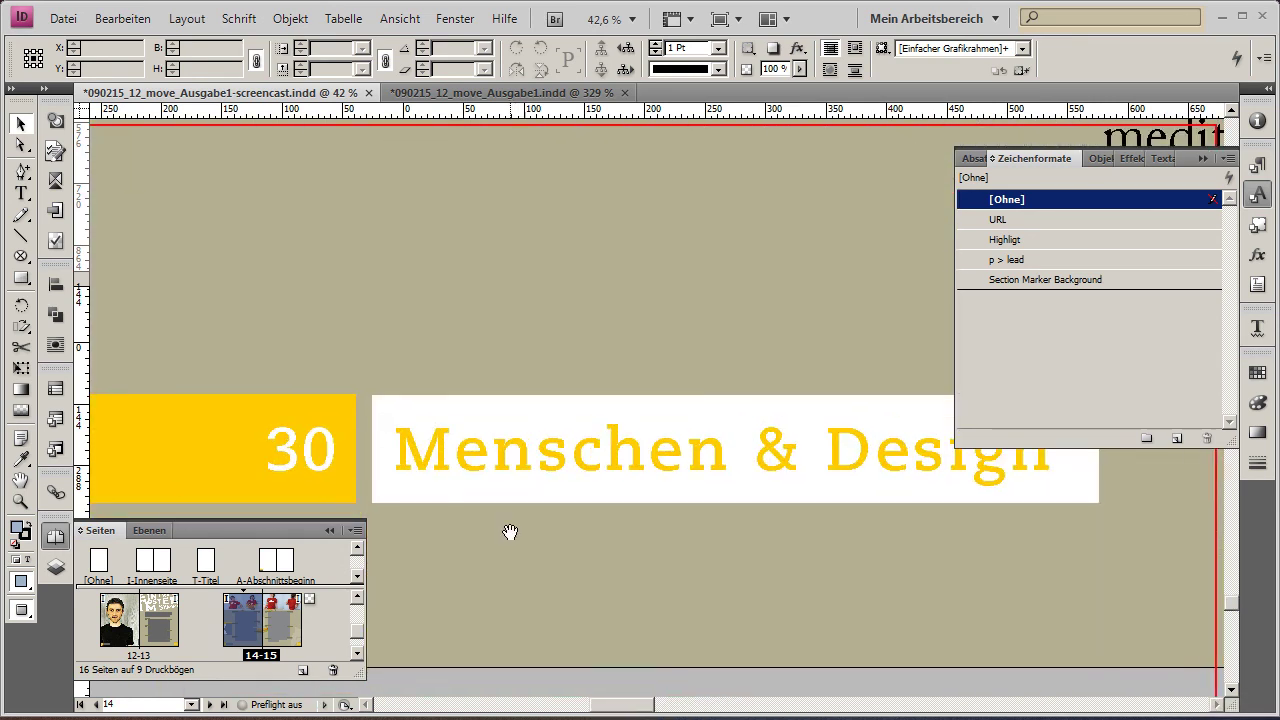
{"action": "left_click_drag", "start_coordinate": [392, 395], "coordinate": [204, 385]}
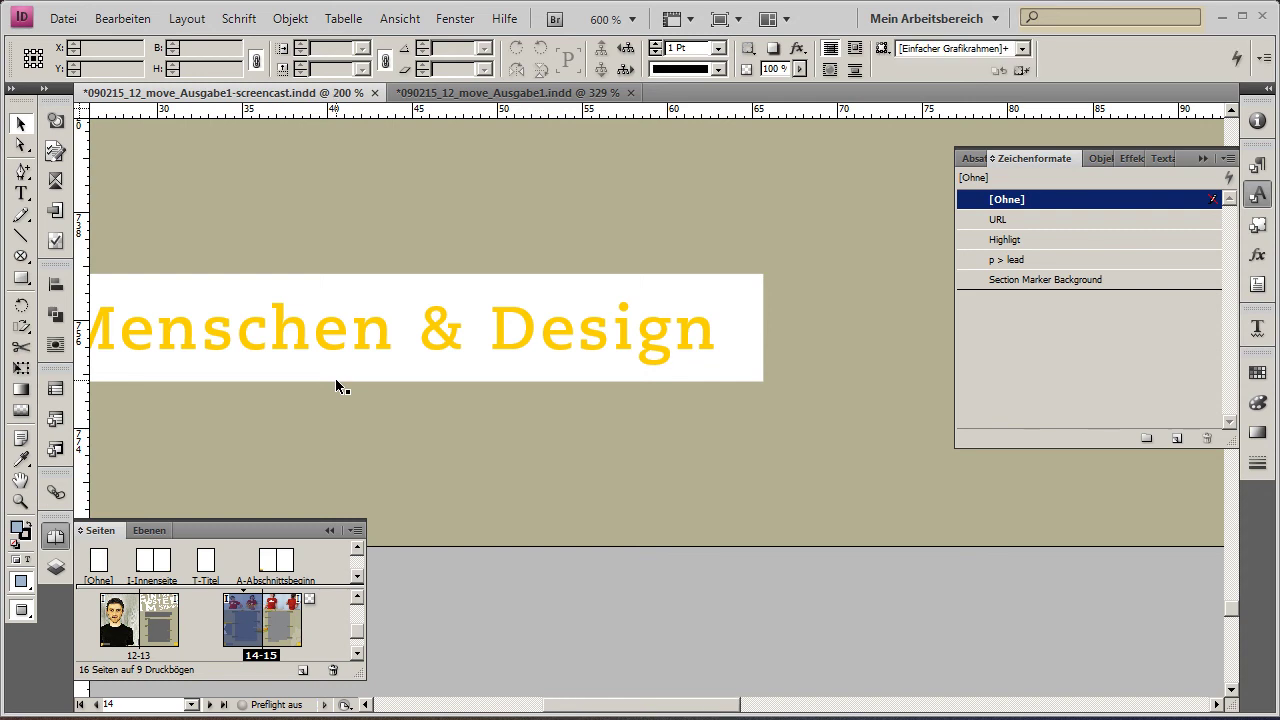
{"action": "key", "text": "ctrl+2"}
{"action": "left_click_drag", "start_coordinate": [337, 385], "coordinate": [374, 440]}
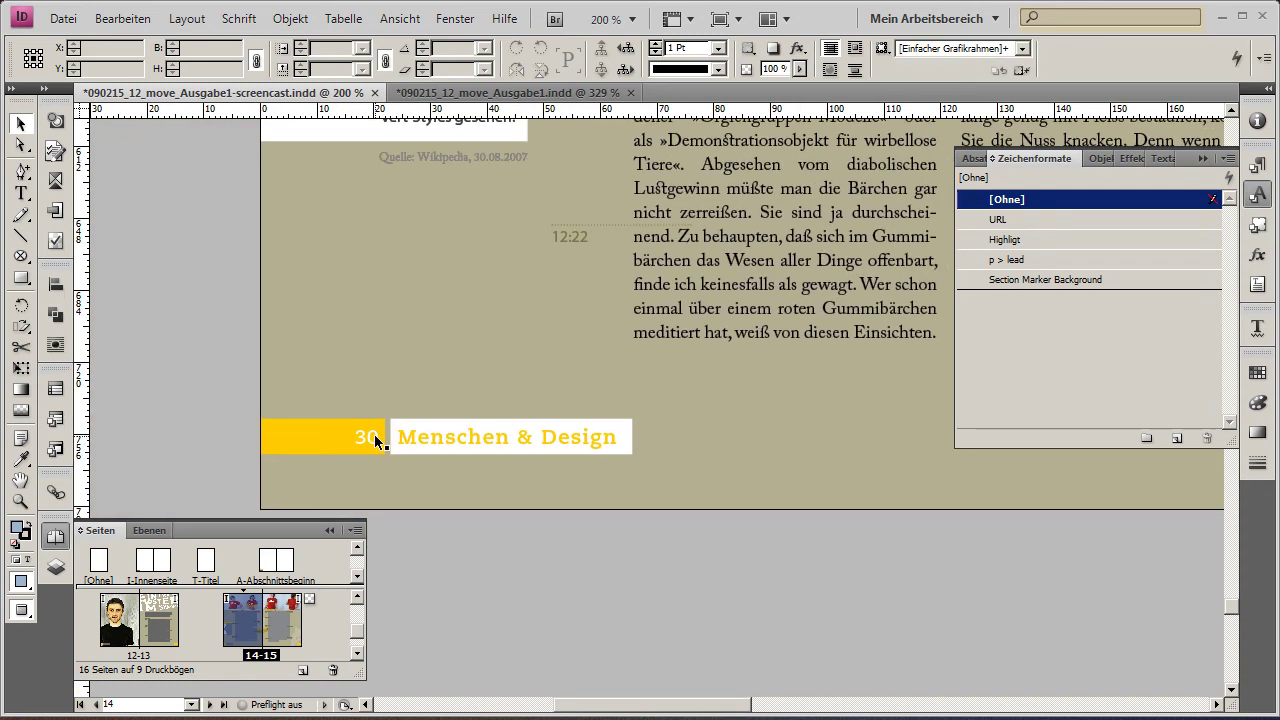